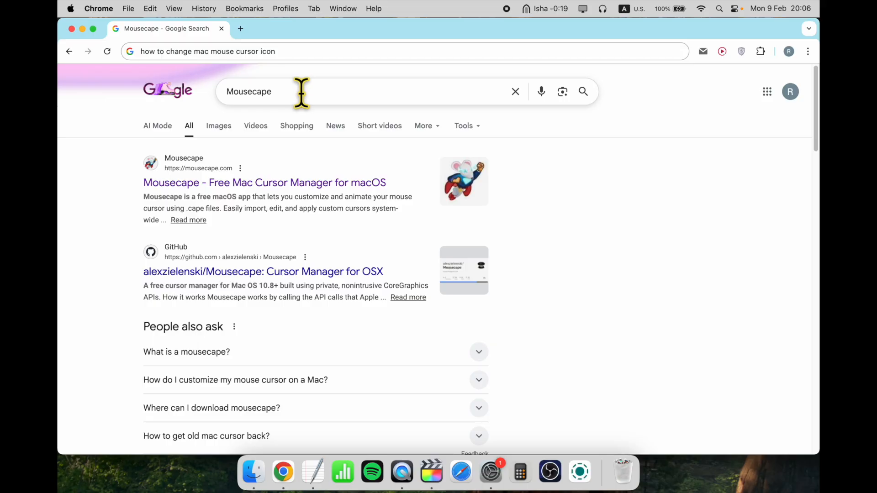
- Open the Mousecape website from the search results and view its main heading
left_click(201, 183)
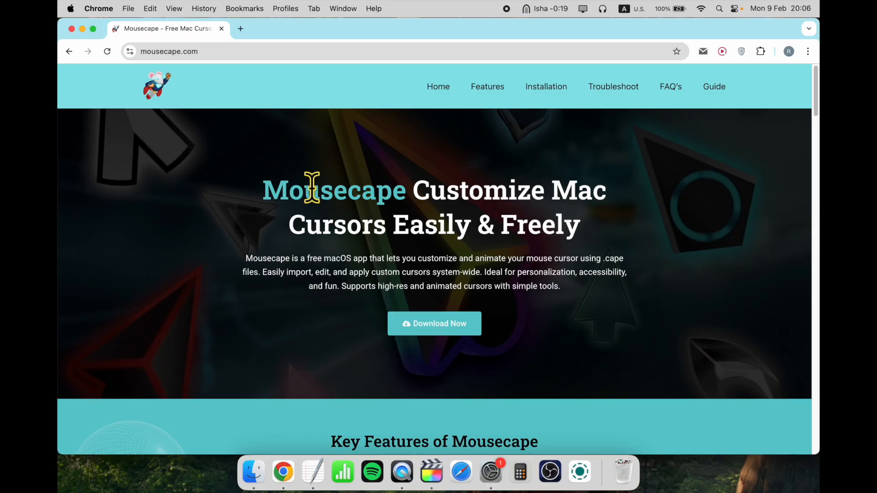
scroll(311, 190, "up", 5)
left_click_drag(211, 194, 573, 186)
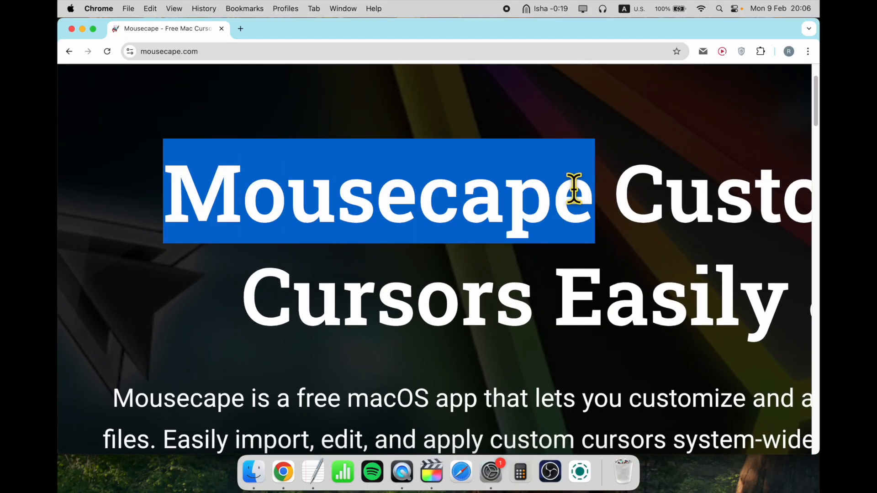
left_click(225, 210)
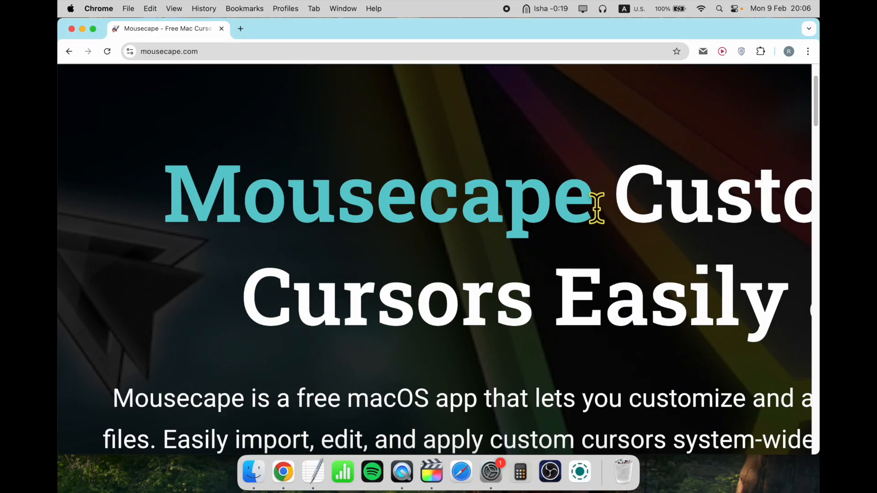
key("super+0")
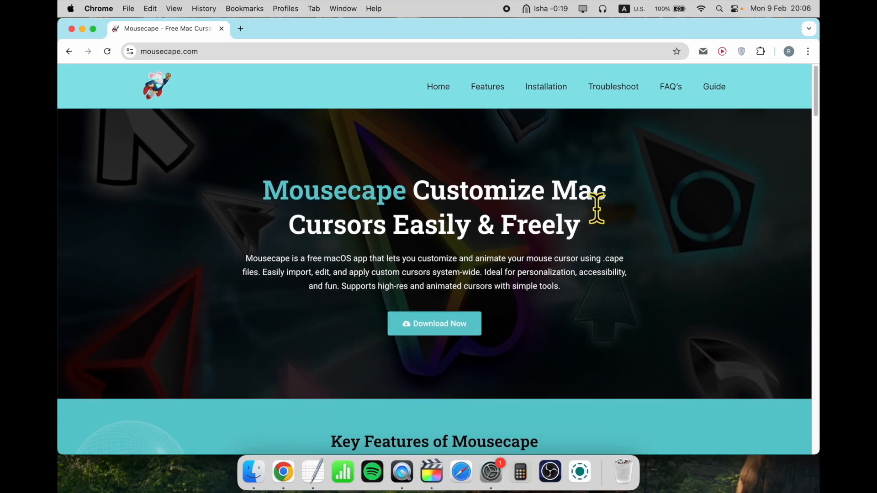
- Go to the Mousecape releases page on GitHub and download Mousecape_1813.zip from the latest release
left_click(427, 324)
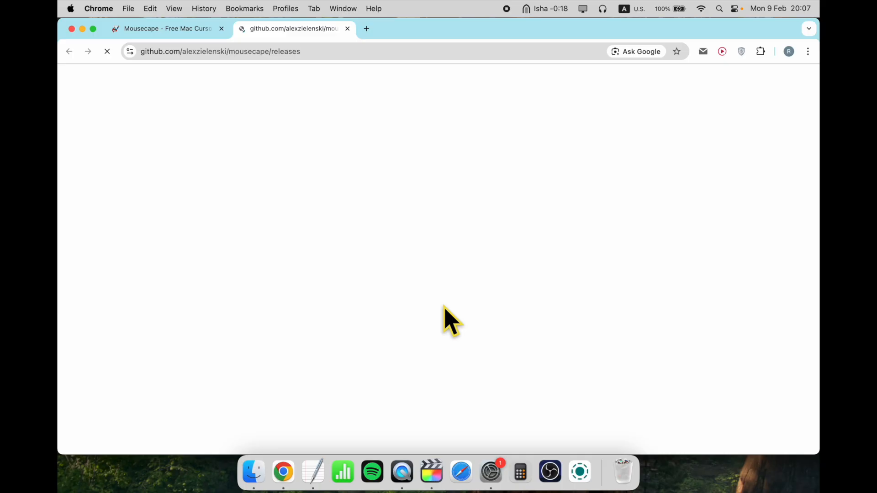
scroll(388, 298, "down", 3)
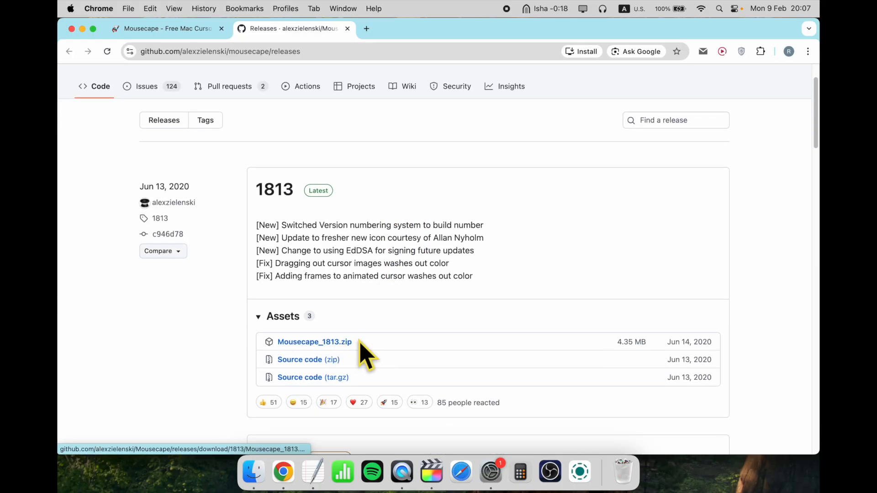
left_click(341, 342)
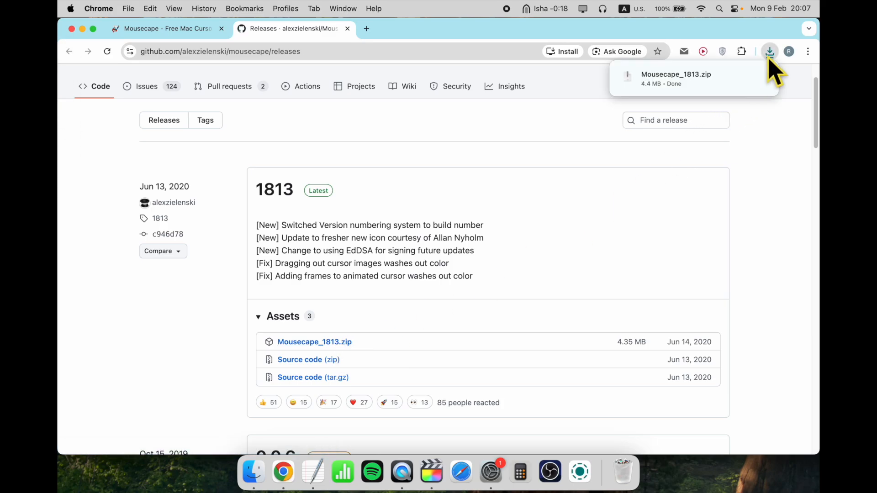
- Extract the downloaded archive, try to launch Mousecape from the Downloads folder, and dismiss the security warning without trashing the app
left_click(685, 85)
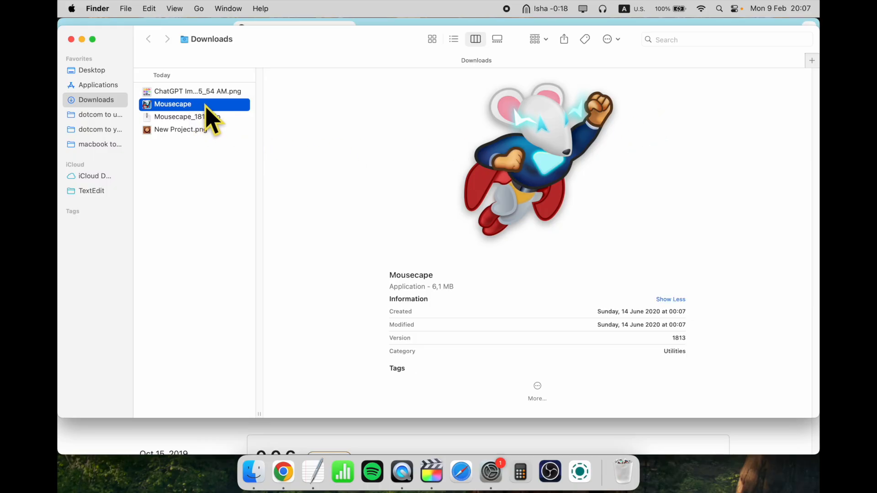
right_click(205, 105)
left_click(199, 106)
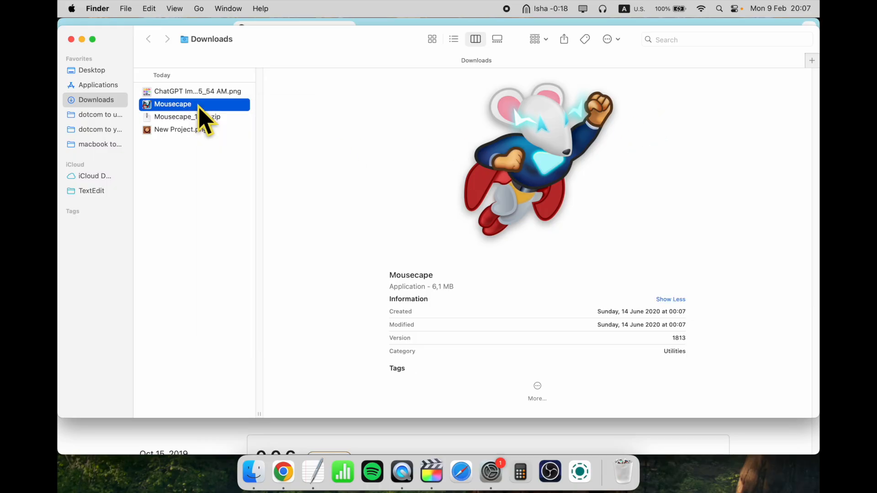
double_click(199, 107)
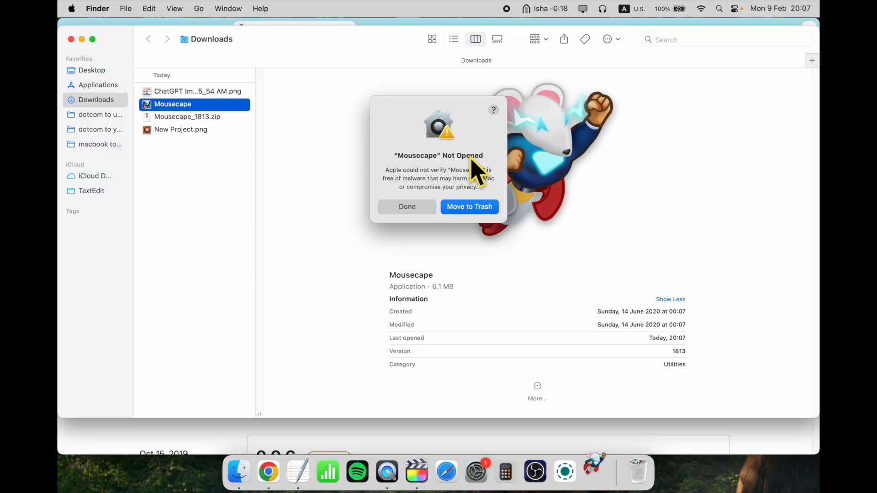
left_click(410, 208)
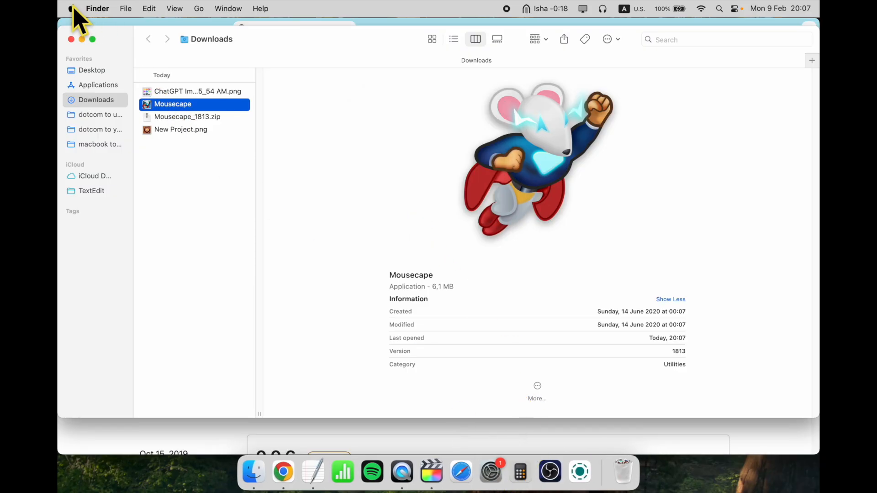
- In the Privacy & Security system settings, allow the blocked Mousecape app and confirm opening it anyway
left_click(71, 8)
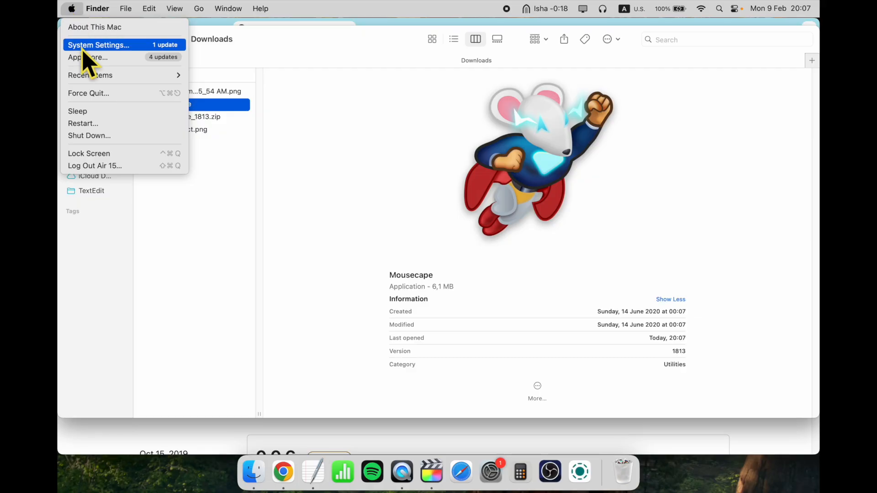
left_click(101, 47)
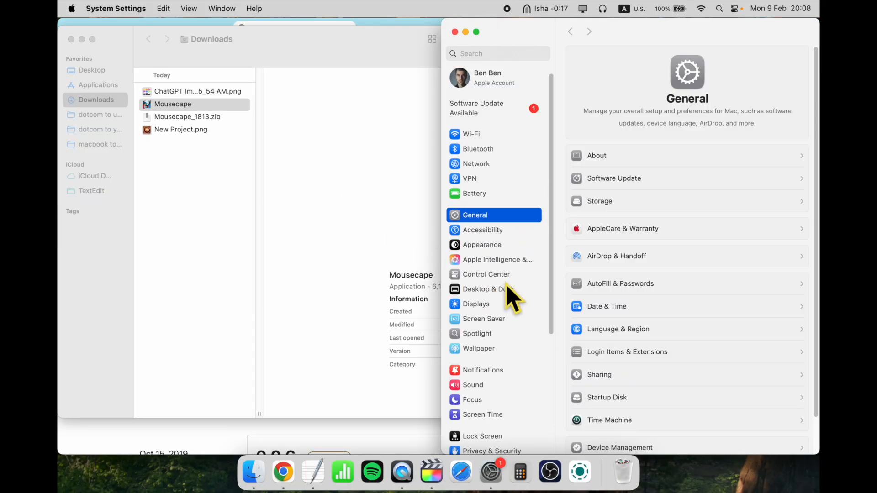
scroll(537, 278, "down", 5)
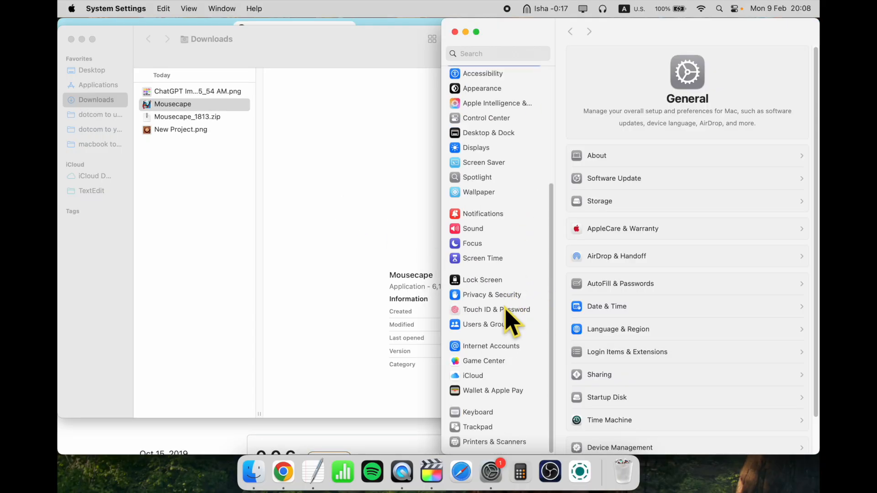
left_click(517, 298)
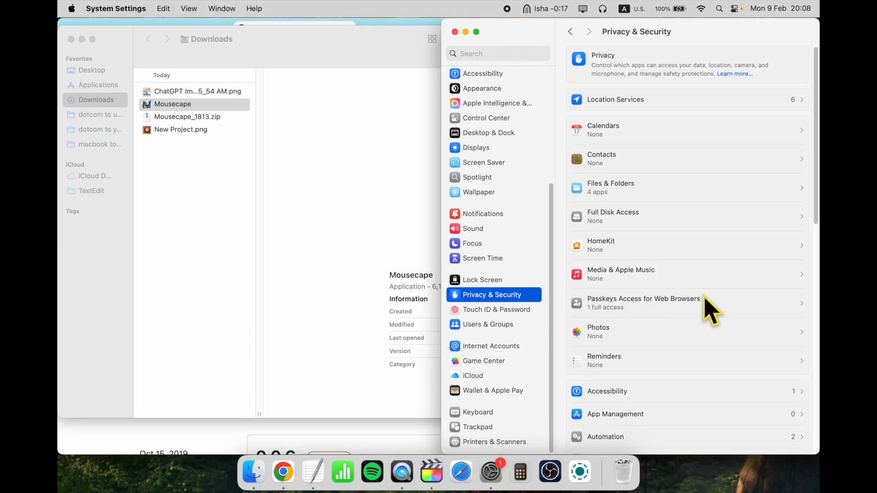
scroll(706, 307, "down", 10)
scroll(713, 310, "down", 10)
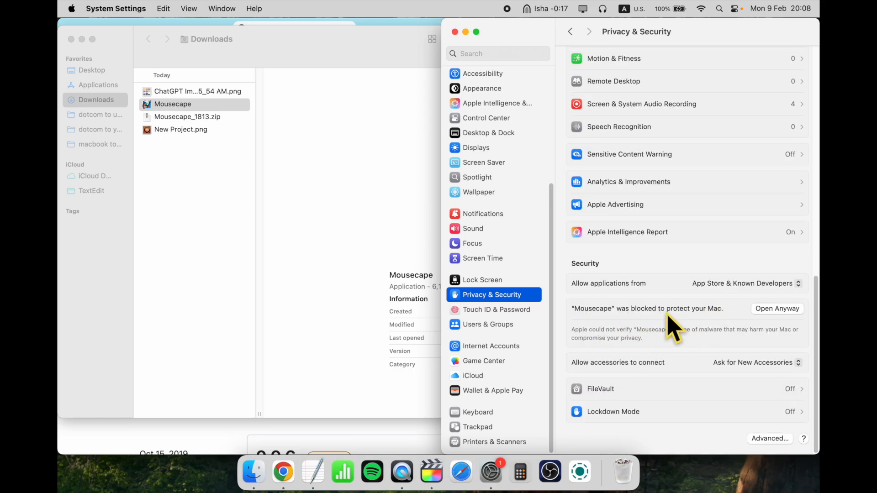
left_click(778, 309)
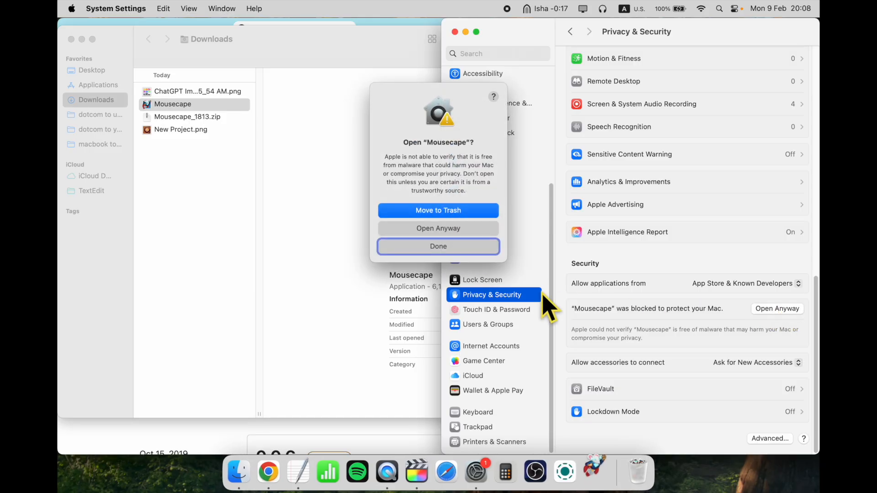
left_click(450, 230)
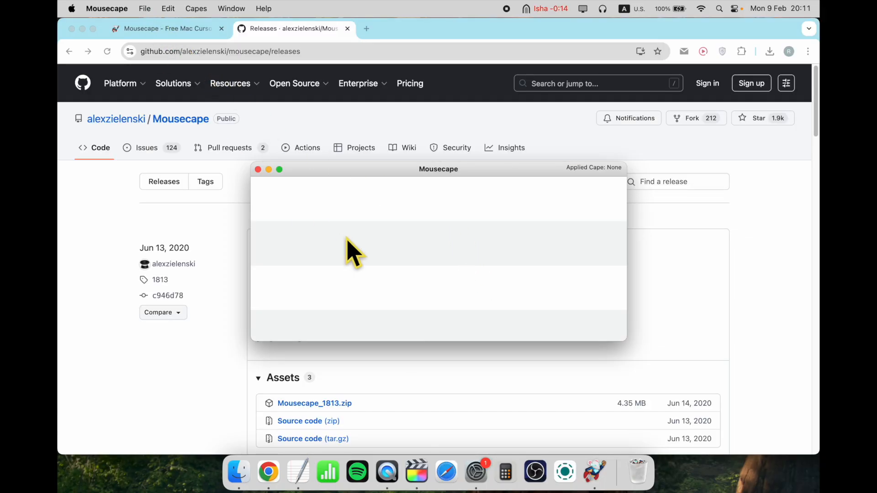
- Create a new cape in Mousecape and open it for editing
left_click(146, 10)
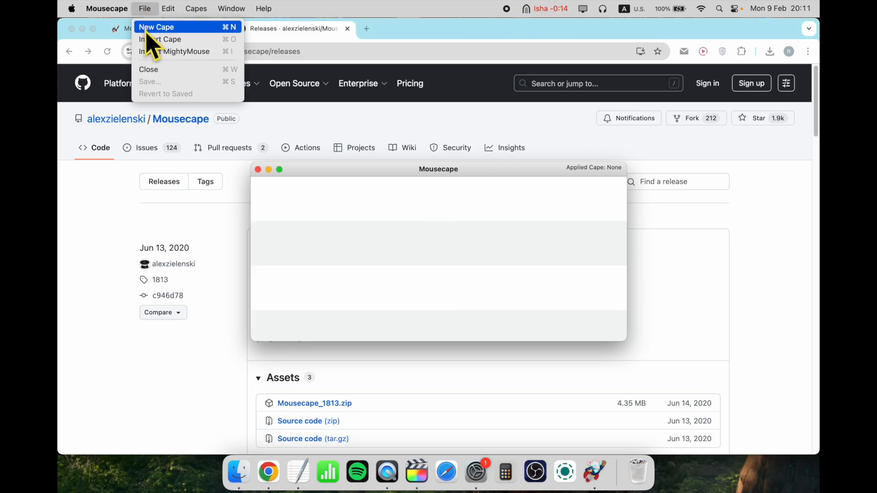
left_click(148, 29)
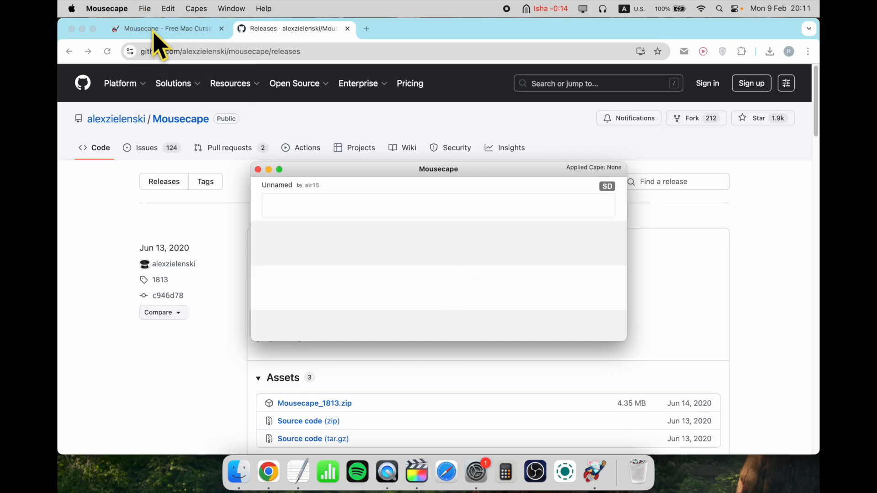
right_click(392, 203)
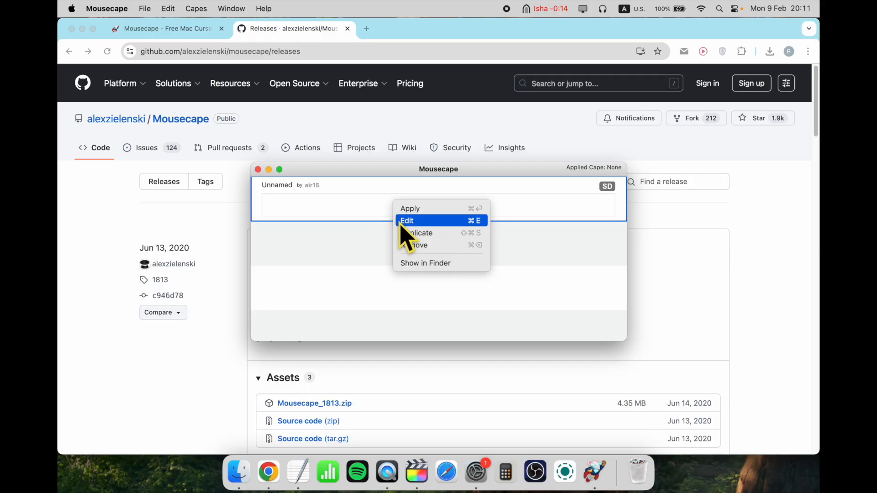
left_click(405, 221)
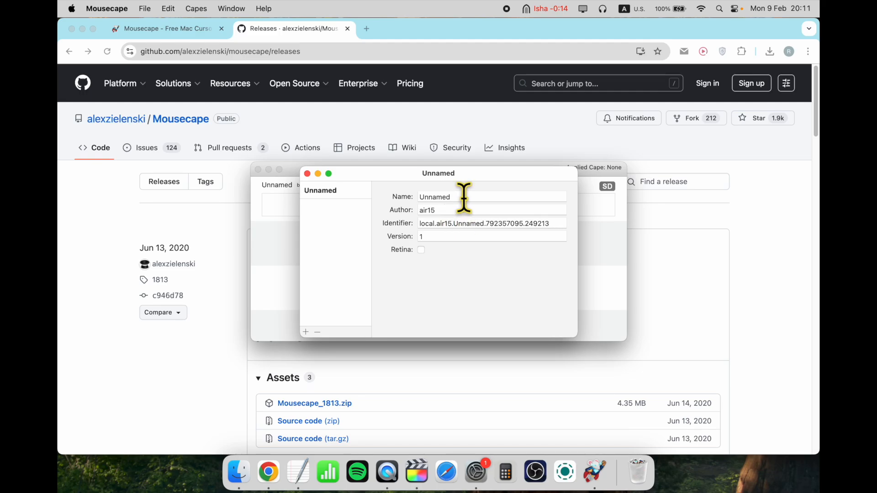
- Name the cape "new cursor", enable Retina, then add a cursor entry and select it
left_click(464, 198)
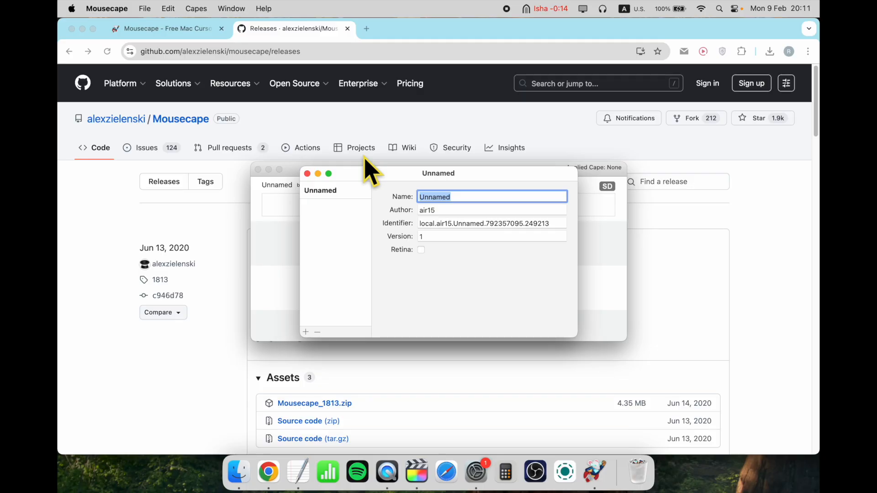
type("new cursor")
left_click(421, 250)
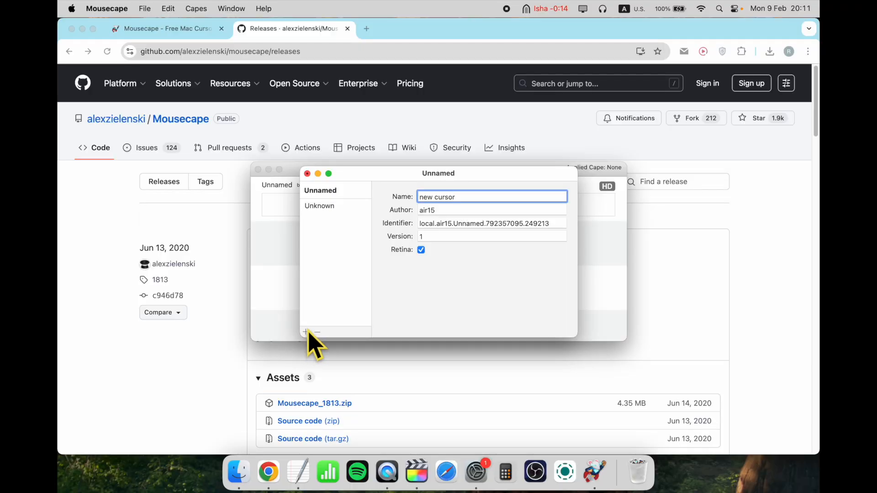
left_click(339, 196)
left_click(338, 206)
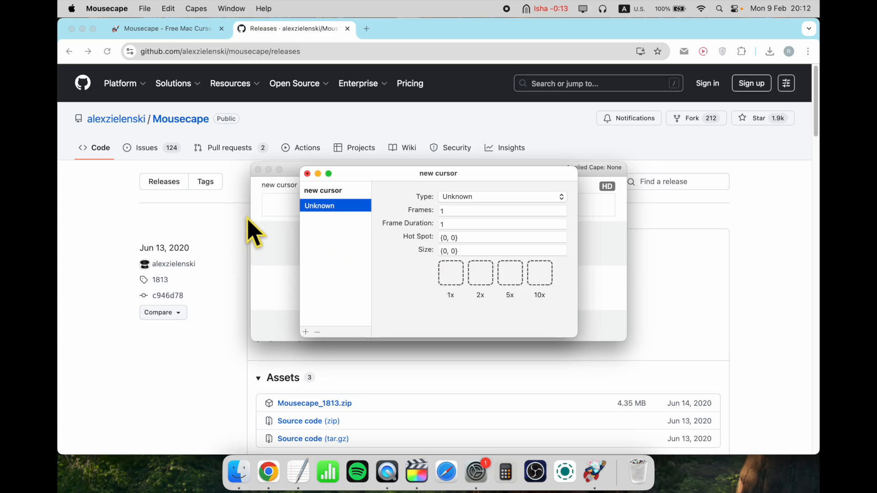
- Switch to Chrome and open chatgpt.com in a new tab
left_click(301, 51)
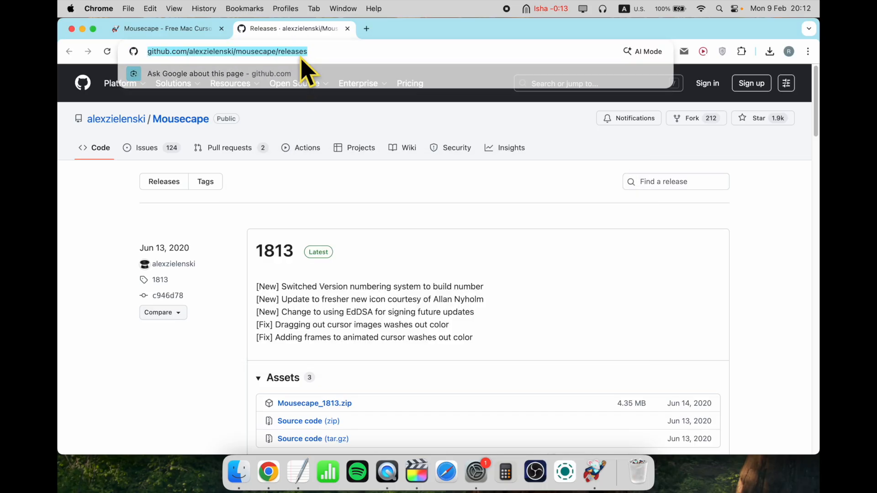
type("chatgpt.com")
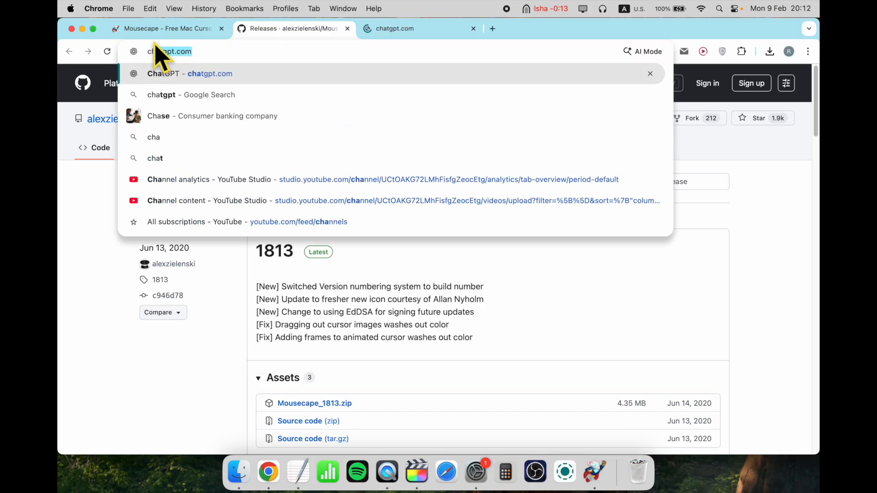
left_click(367, 28)
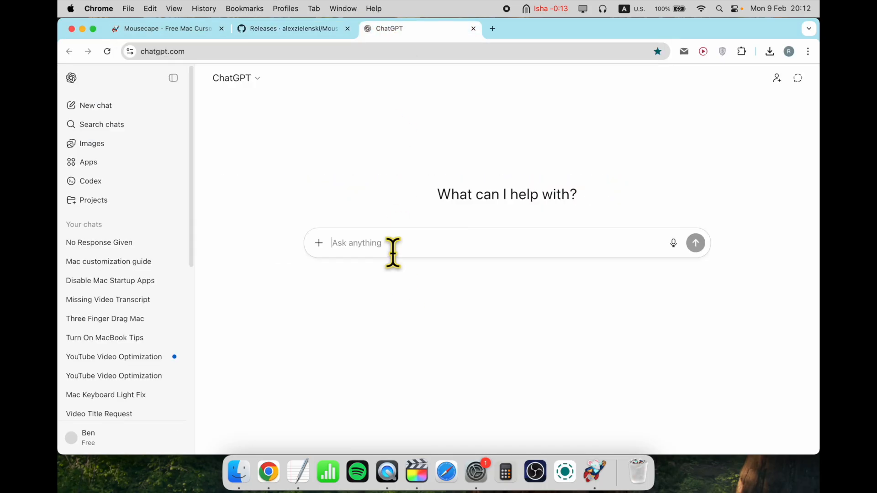
- Ask ChatGPT "give me retina quality multiple mouse cursor for my macbook air. i am fan of swords"
type("give me ")
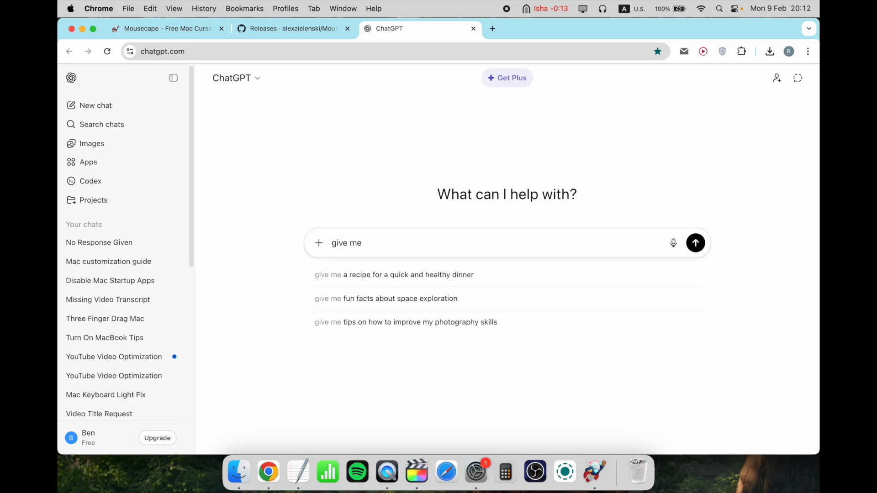
type("ret")
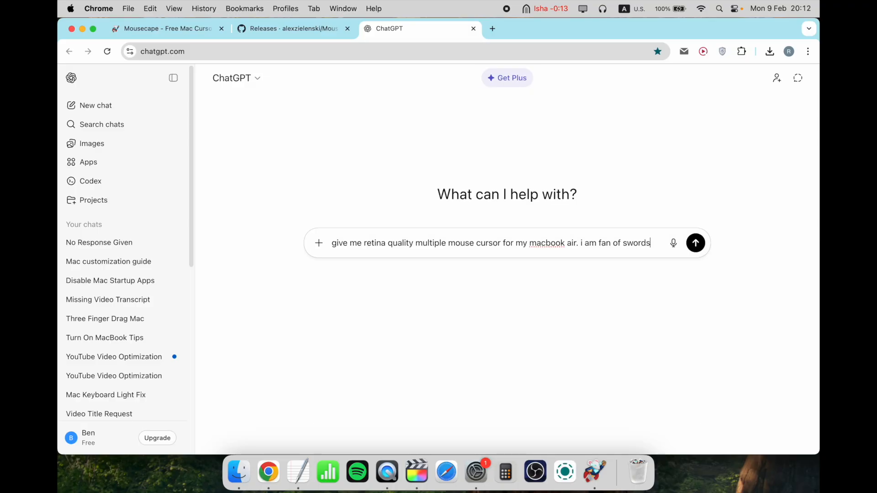
key("Return")
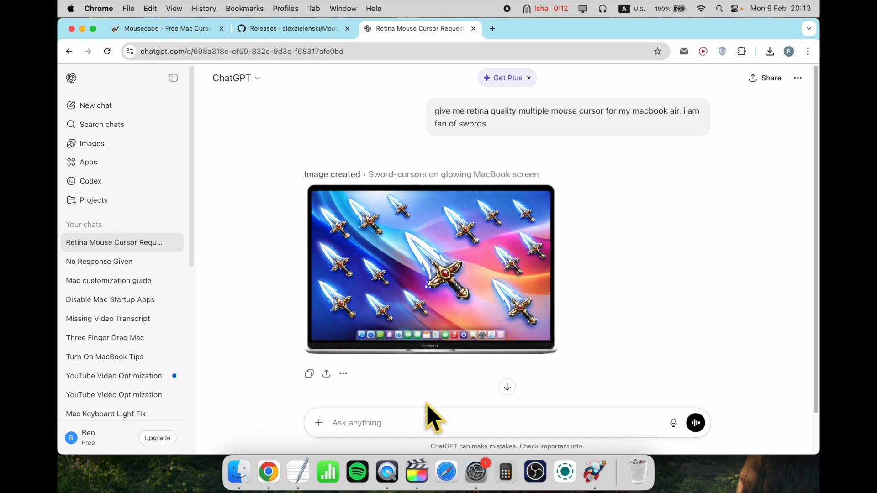
- Send the follow-up request "good. make it transparent" and review the regenerated sword cursor image
type("good. make it transparent")
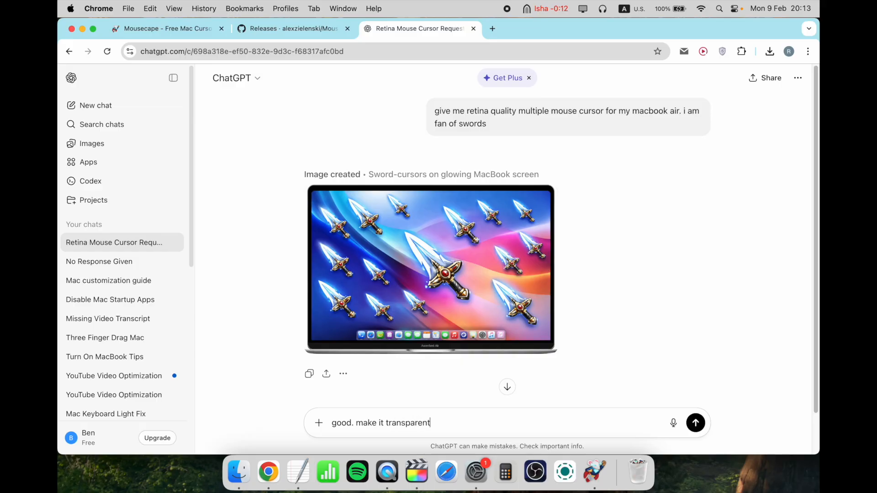
key("Return")
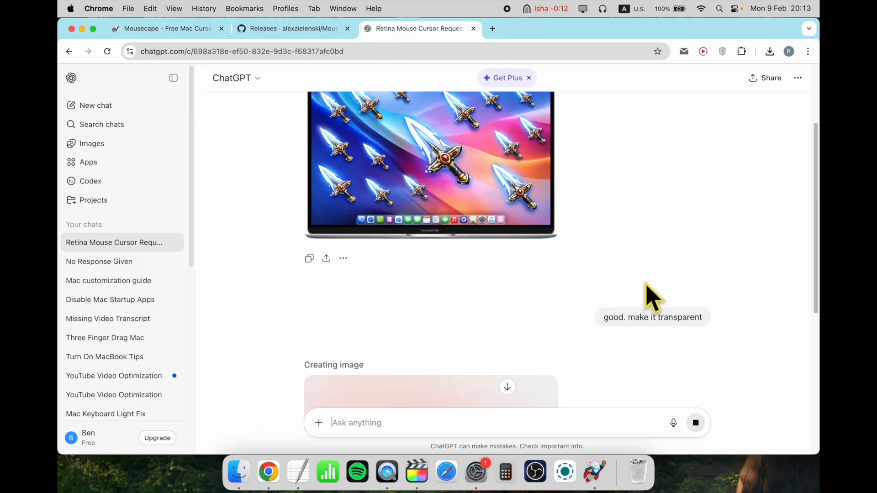
triple_click(655, 316)
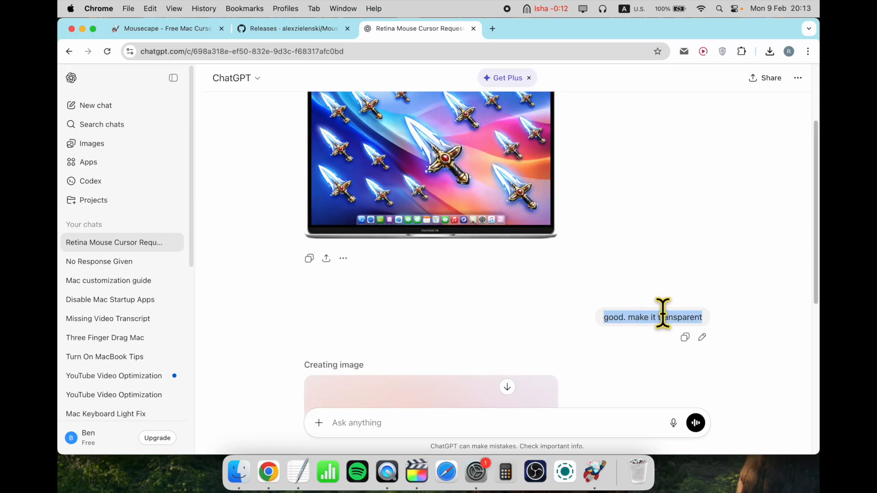
scroll(660, 284, "up", 2)
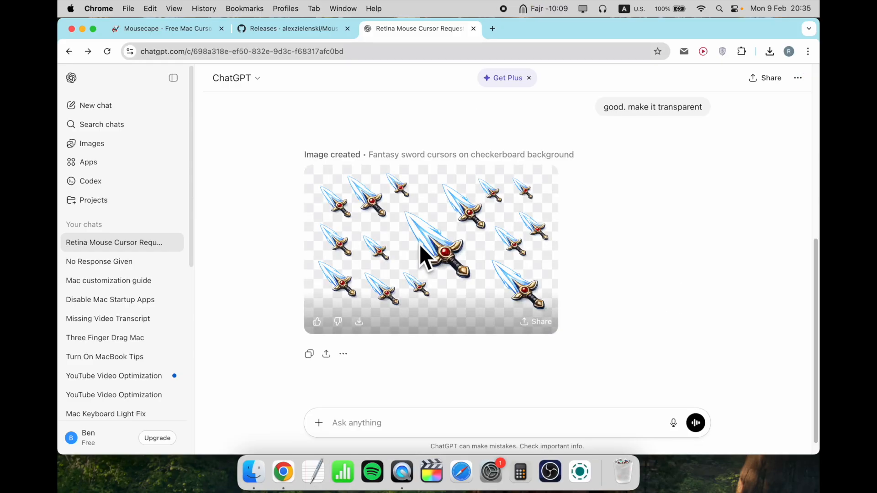
- Open the transparent sword cursor image, save it to the computer, and close the image viewer
left_click(432, 242)
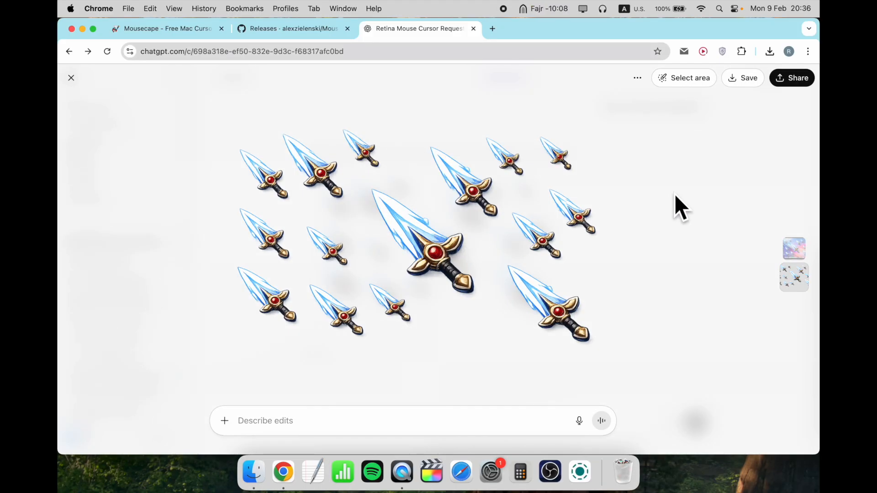
left_click(744, 78)
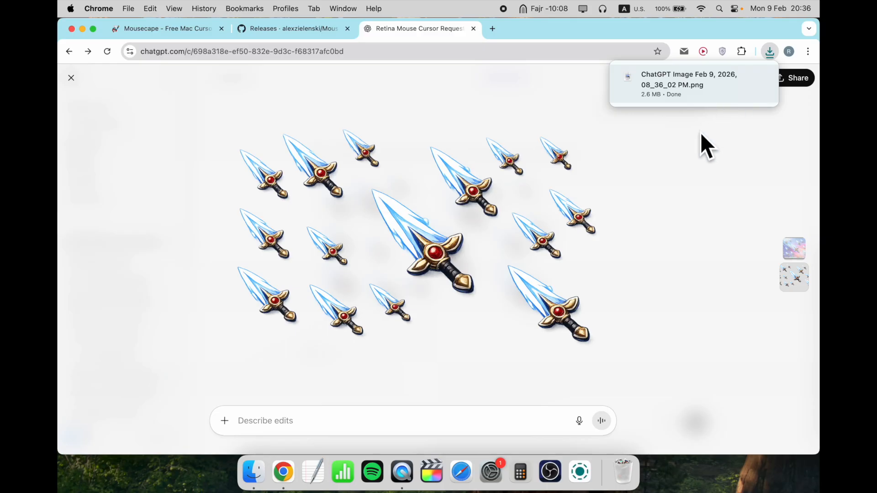
left_click(608, 165)
- Open photopea.com in the current browser tab
left_click(440, 51)
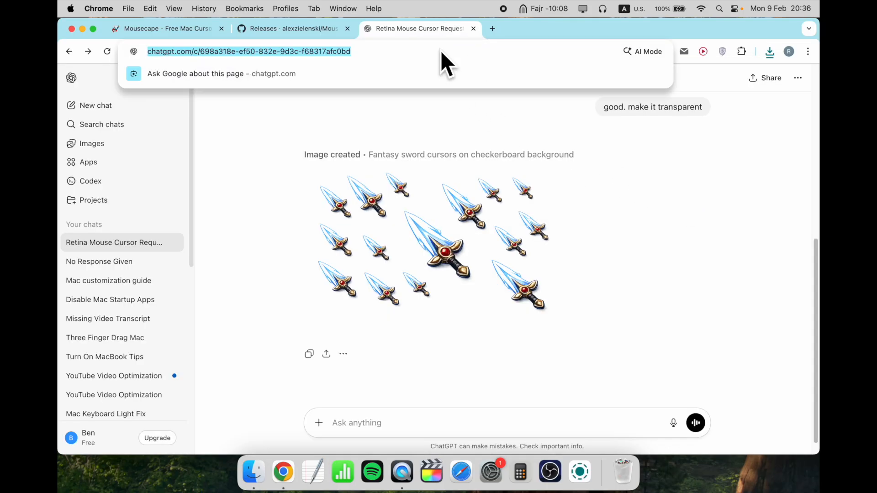
type("phot")
key("Return")
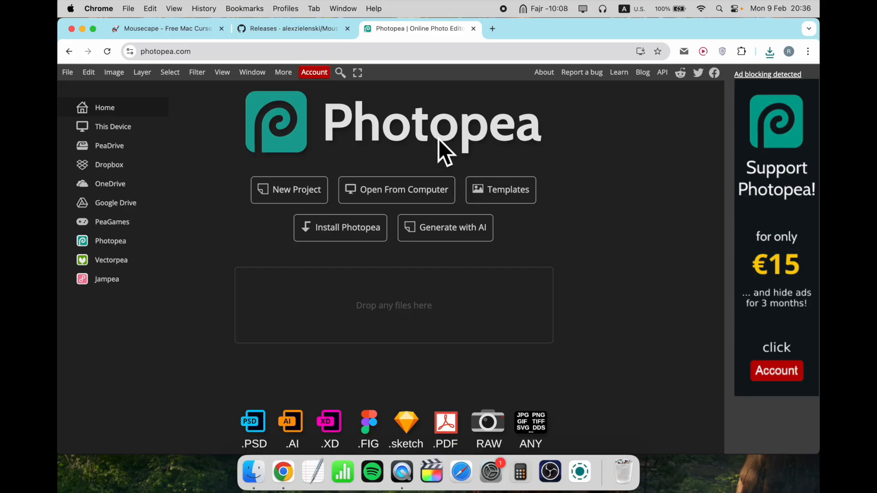
- Create a new 30 × 30 pixel project with a transparent background and 32 bit colour depth
left_click(70, 76)
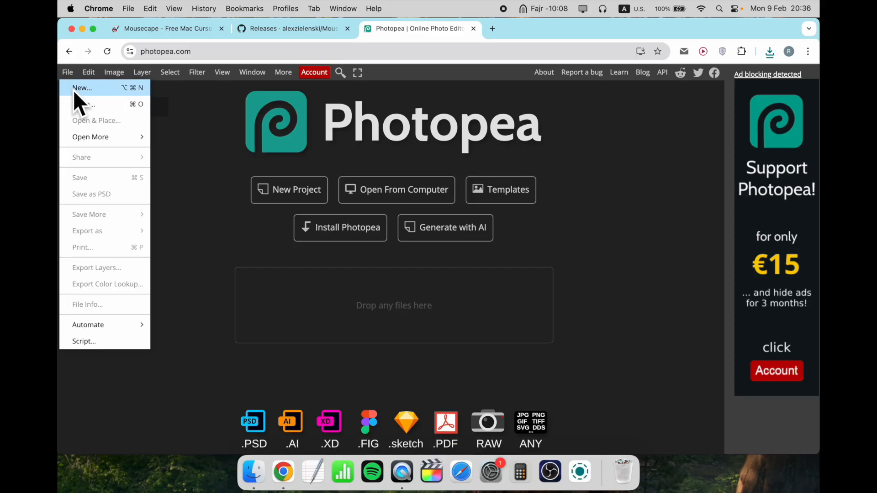
left_click(74, 89)
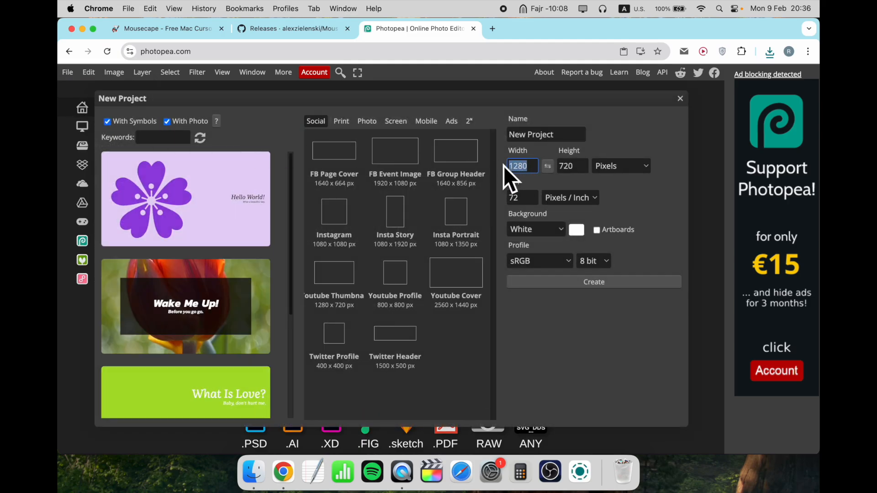
type("30")
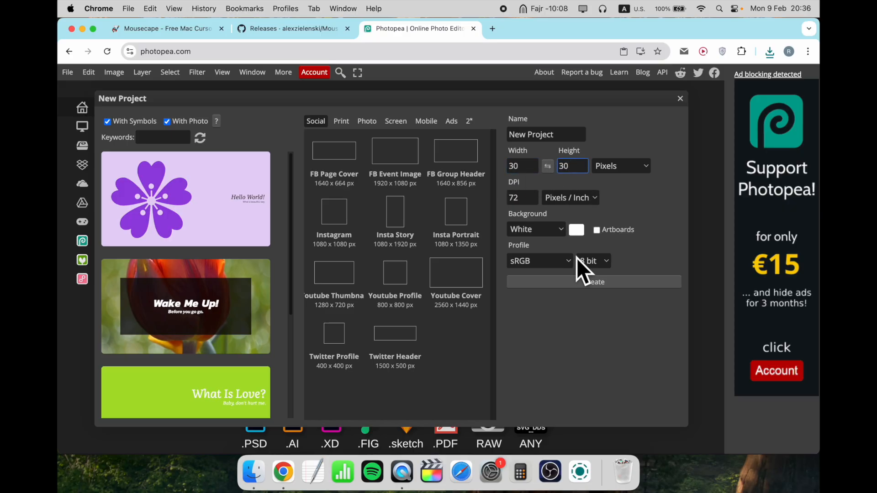
left_click(544, 229)
left_click(544, 256)
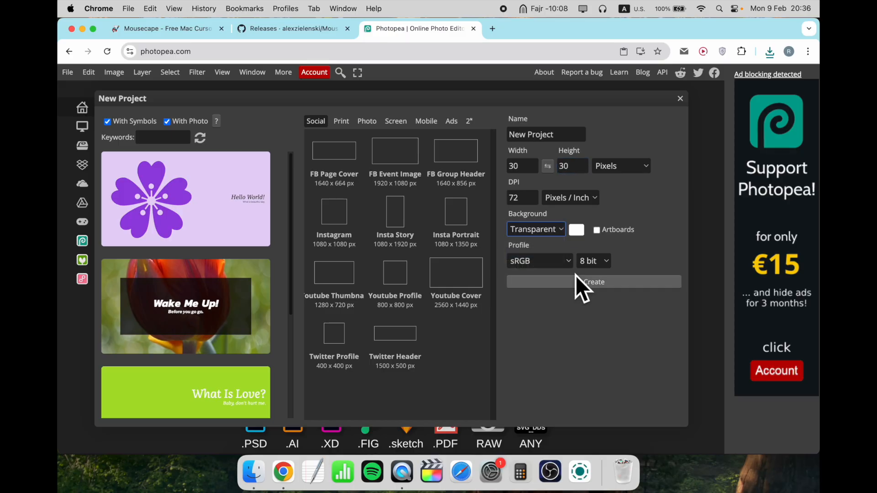
left_click(601, 265)
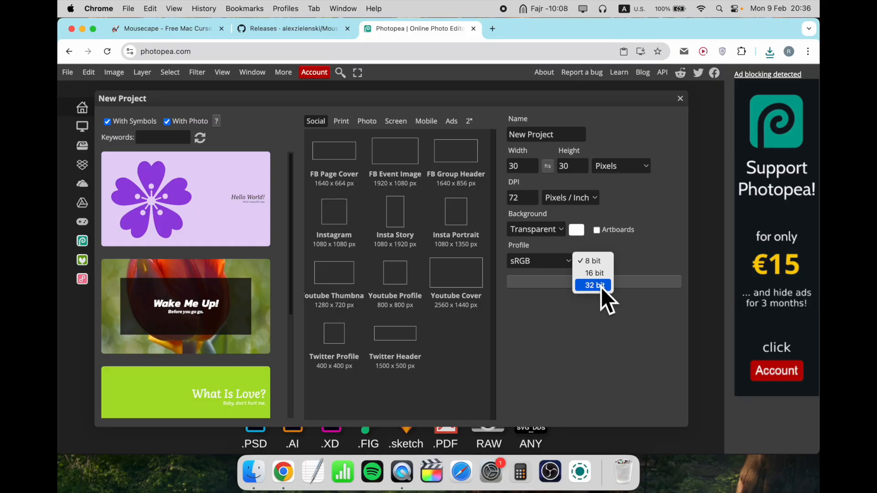
left_click(601, 286)
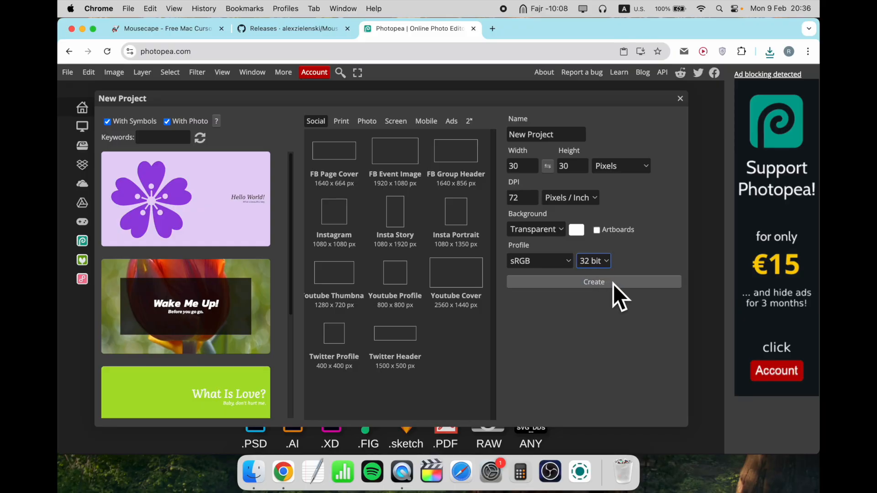
left_click(613, 284)
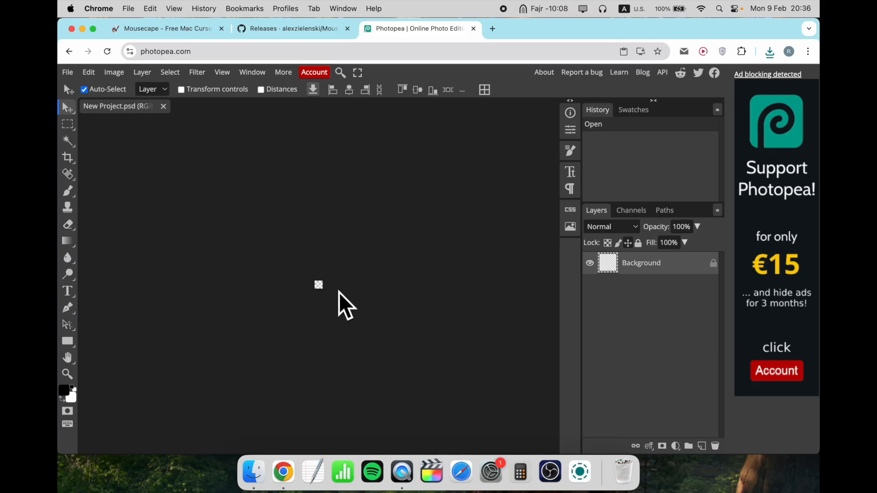
- Try placing the downloaded sword image directly into the new project, and delete its layer
scroll(311, 297, "up", 6)
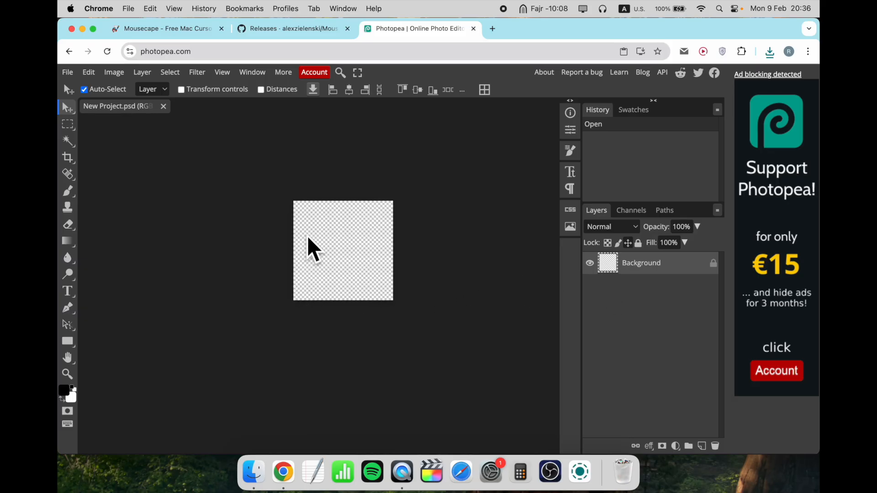
left_click(770, 52)
left_click_drag(681, 110, 358, 250)
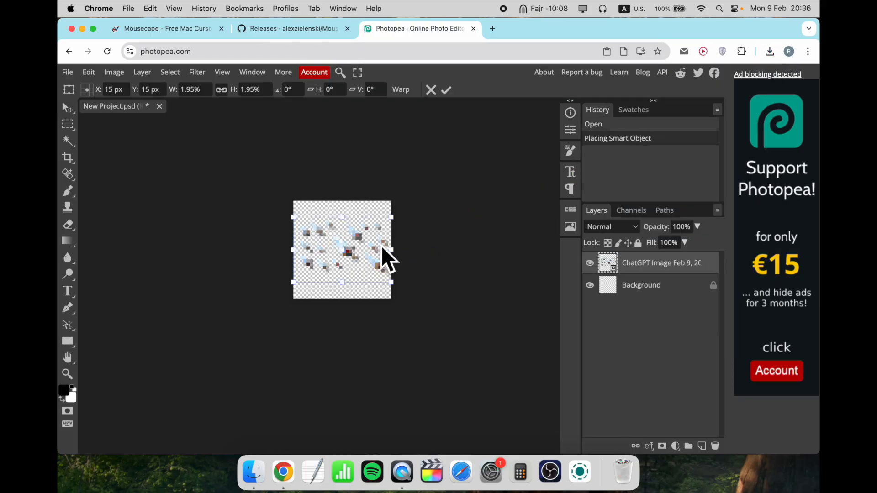
key("Return")
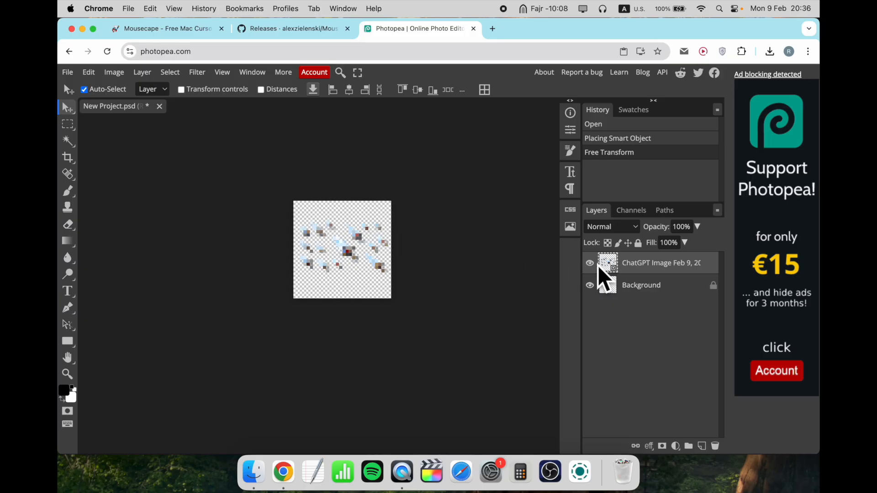
right_click(631, 265)
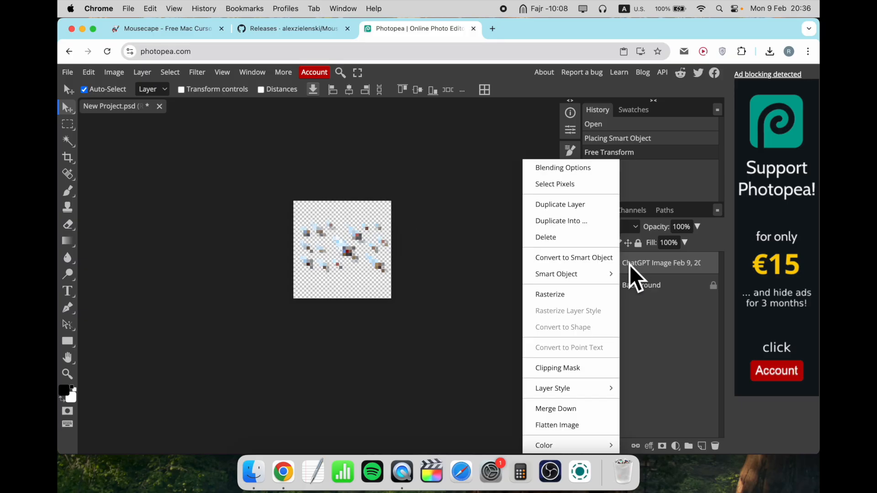
left_click(567, 238)
- Open the downloaded sword image as a separate document and select its lower-right sword with Rectangle Select
left_click(769, 51)
left_click_drag(678, 105, 204, 108)
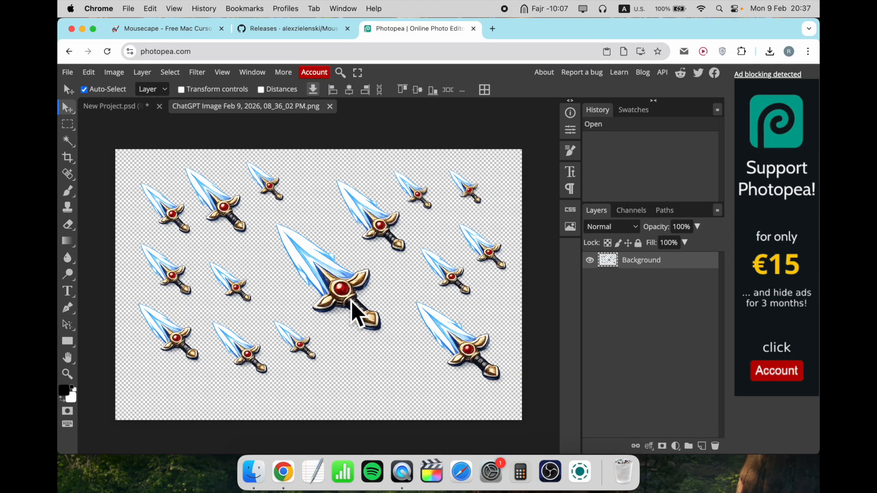
left_click(67, 127)
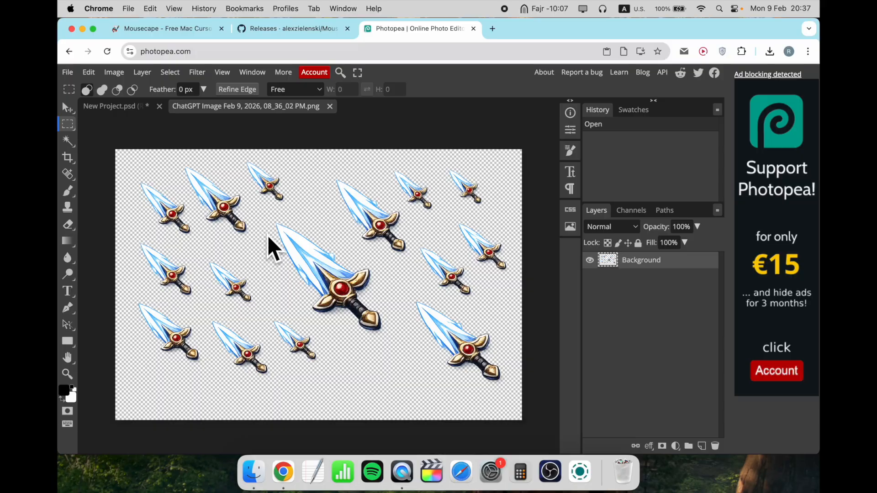
left_click(100, 141)
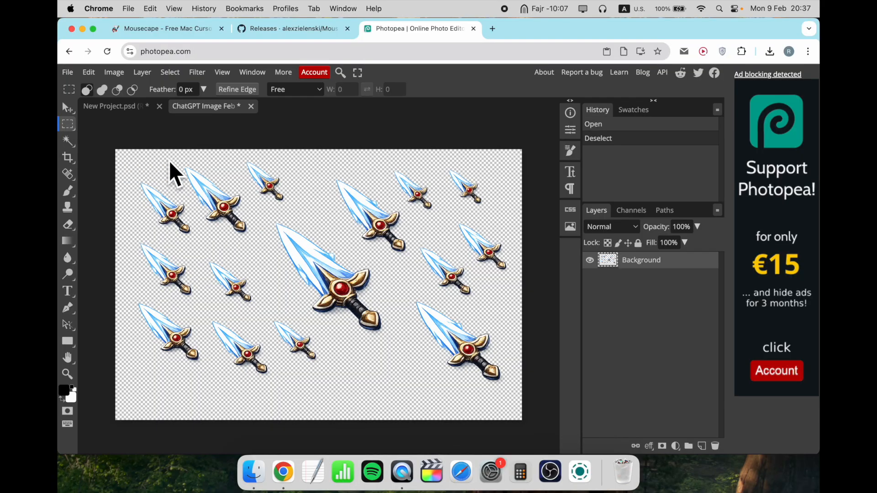
left_click(66, 125)
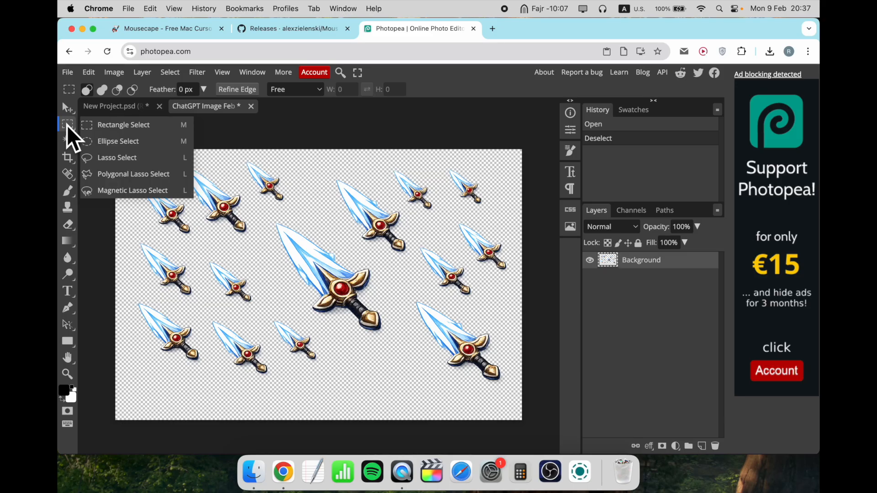
left_click(88, 129)
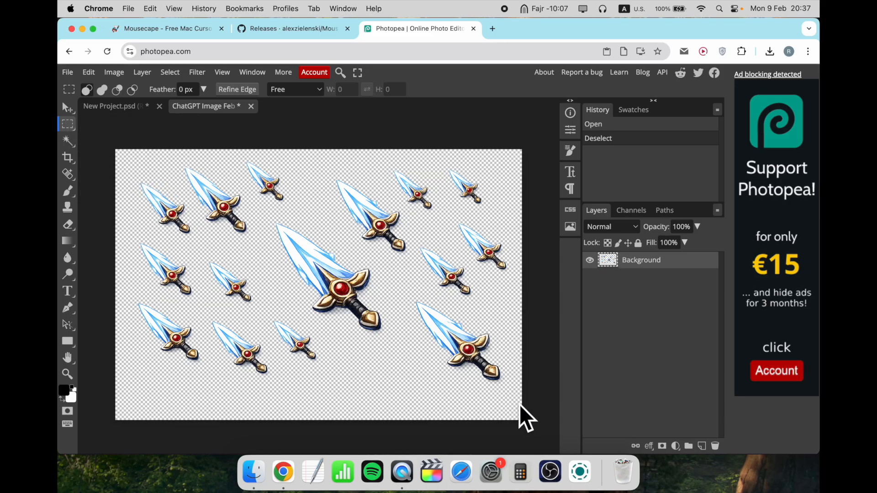
left_click_drag(521, 402, 407, 299)
left_click_drag(406, 298, 514, 383)
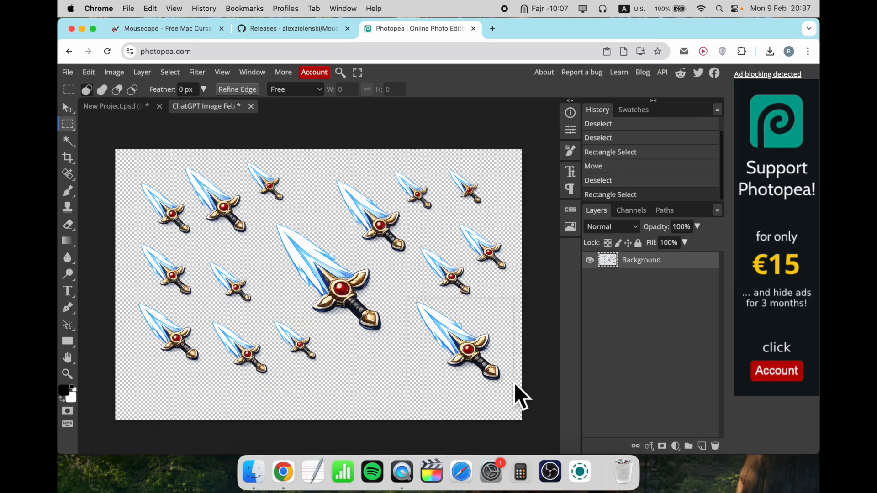
- Paste the copied sword into the New Project document and scale it down to about 12.4% with Free Transform
left_click(136, 106)
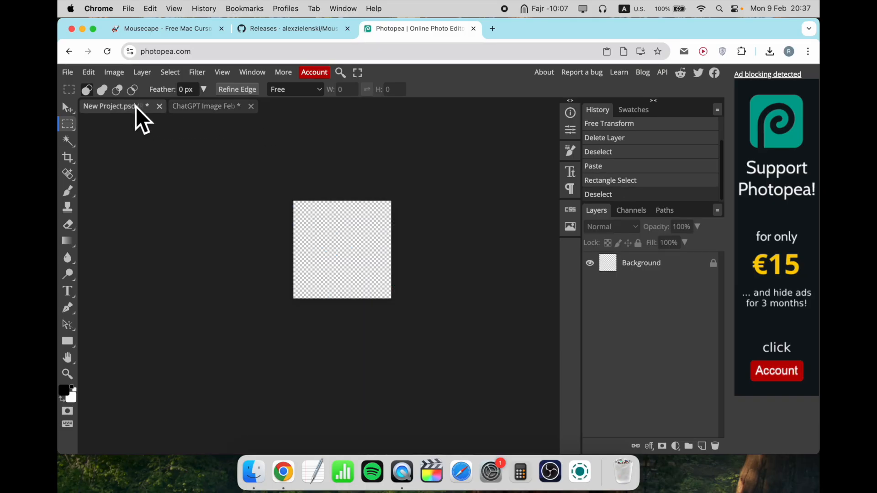
key("super+v")
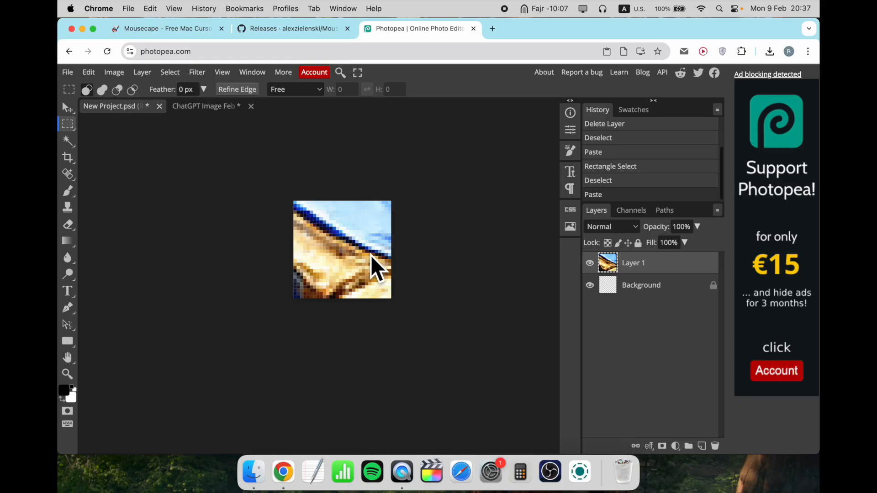
key("alt")
key("alt+super+t")
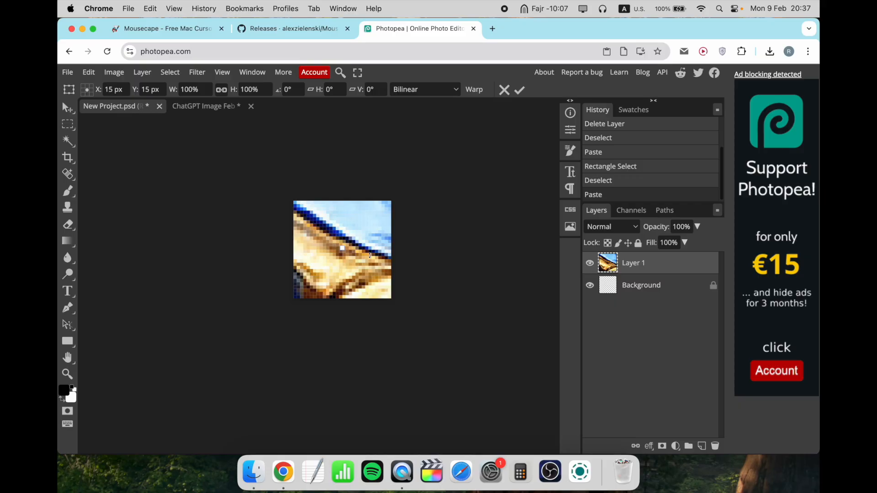
scroll(370, 256, "down", 8)
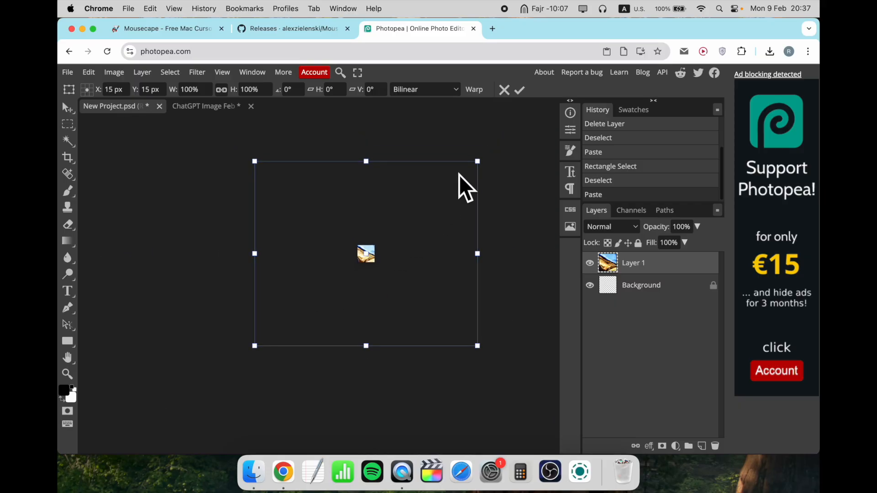
left_click_drag(478, 161, 372, 246)
- Move and resize the sword so it fills the square canvas with its tip in the upper-left corner, and apply the transform
scroll(365, 258, "up", 5)
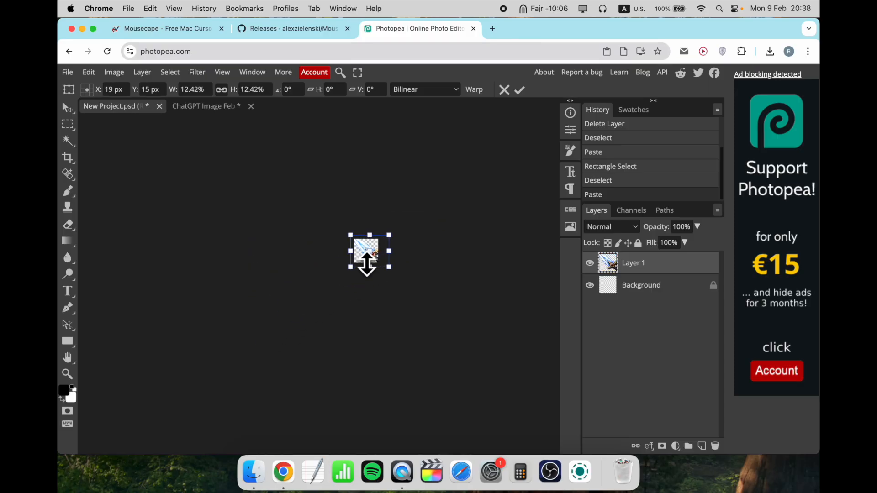
right_click(64, 347)
scroll(390, 226, "up", 5)
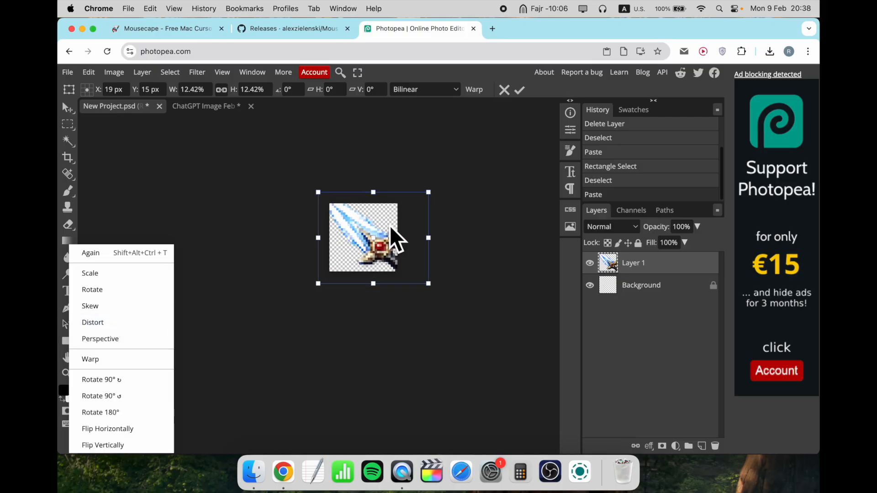
left_click(389, 234)
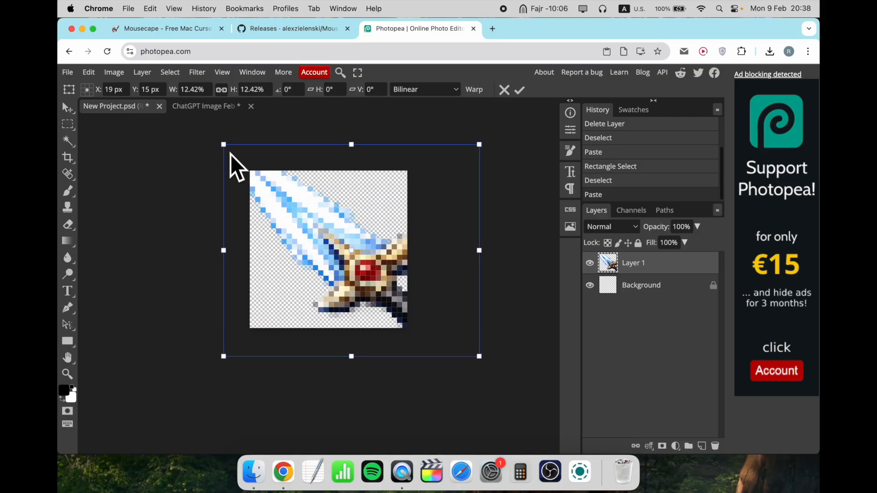
left_click_drag(223, 145, 249, 176)
left_click_drag(479, 356, 395, 309)
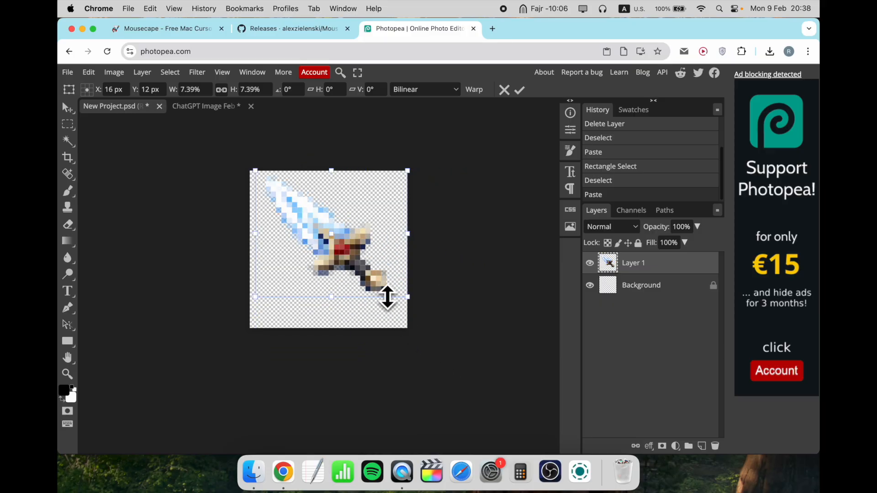
left_click_drag(352, 232, 345, 231)
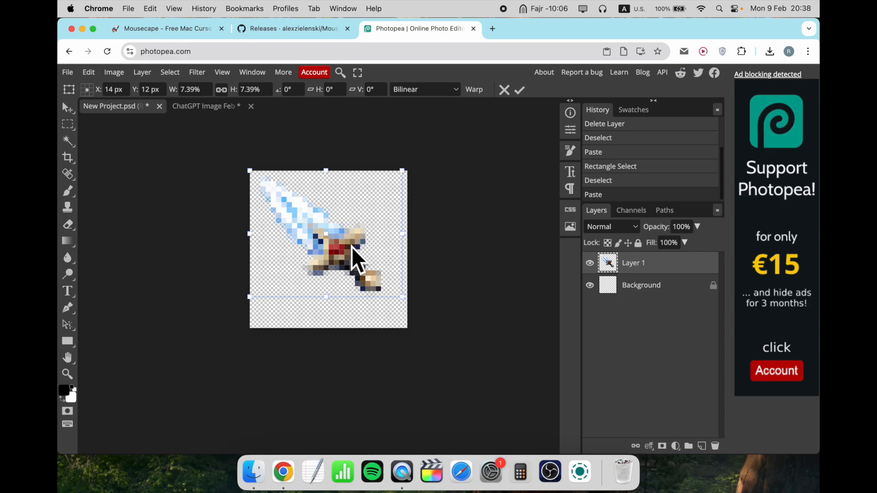
left_click_drag(402, 299, 436, 319)
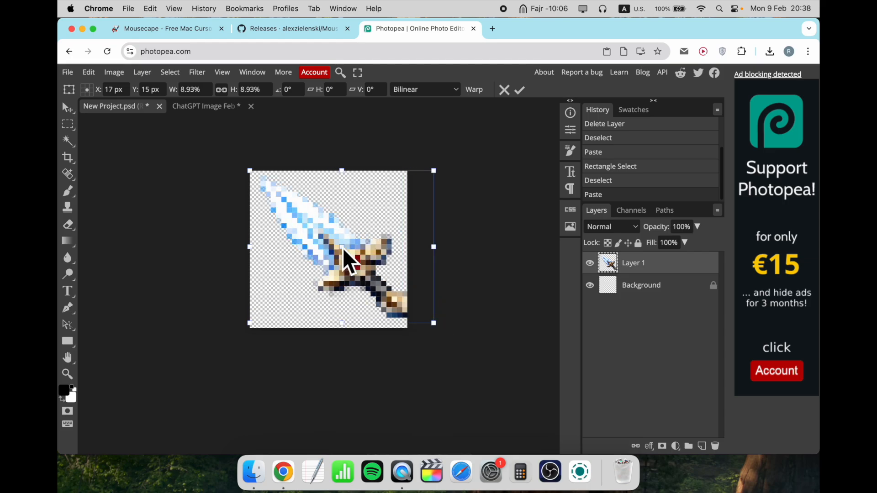
left_click_drag(343, 248, 337, 235)
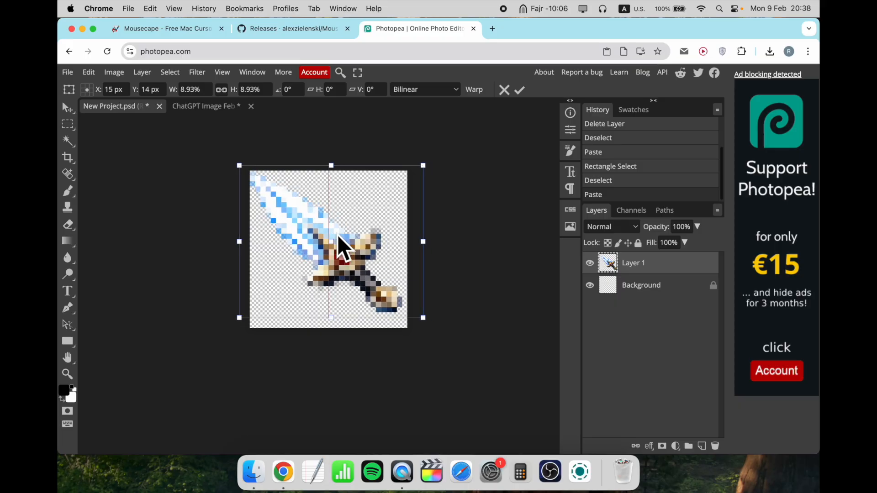
left_click_drag(423, 317, 426, 322)
key("Return")
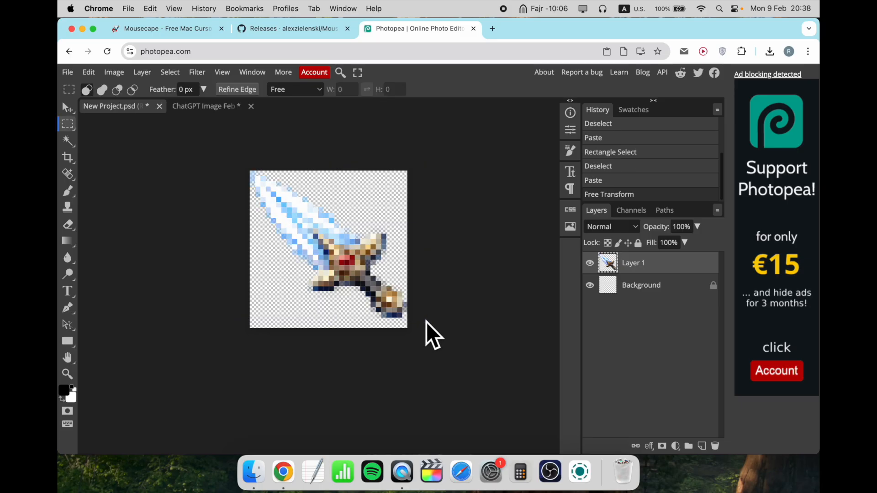
- Export the sword image as a 30 × 30 px PNG named New Project at 100% quality
left_click(68, 73)
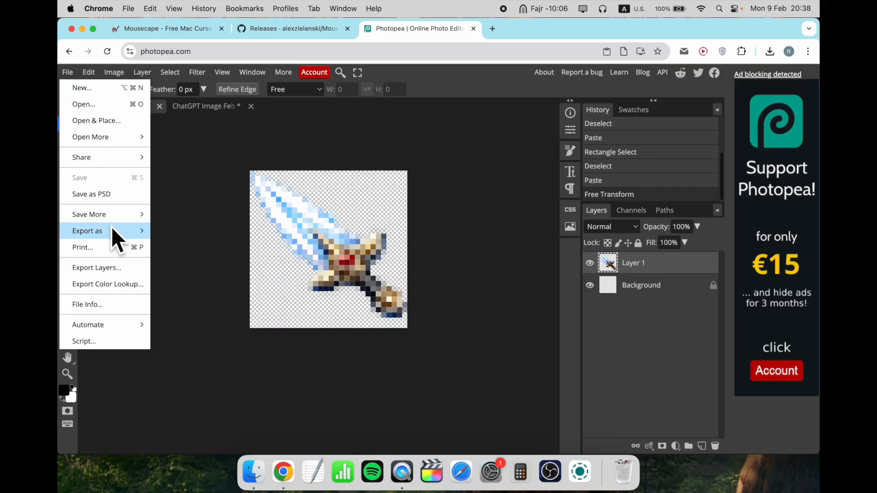
mouse_move(116, 231)
left_click(180, 232)
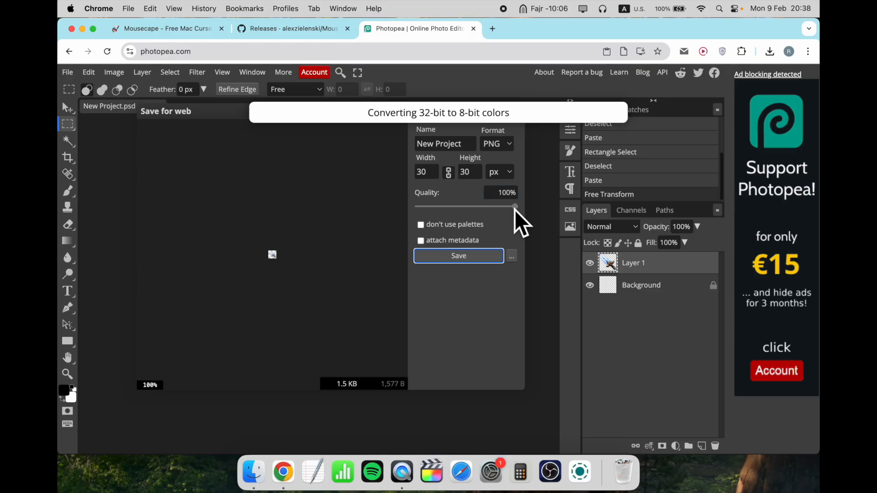
left_click_drag(516, 207, 503, 208)
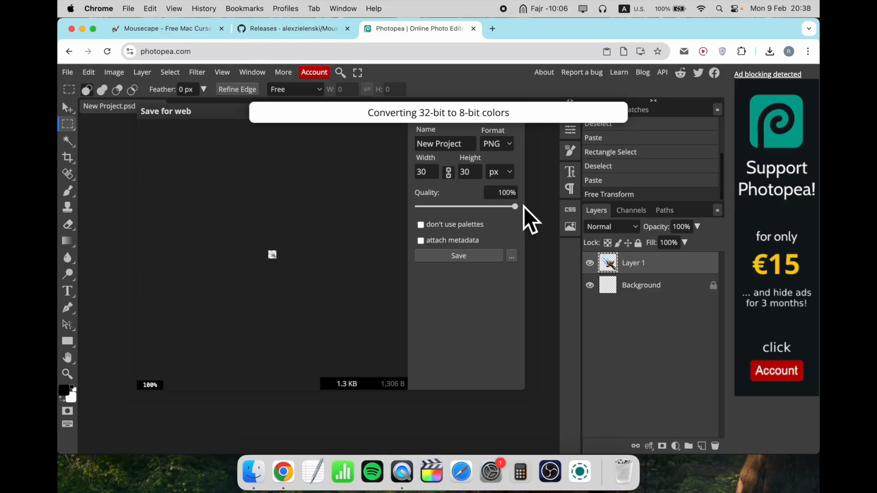
left_click(483, 258)
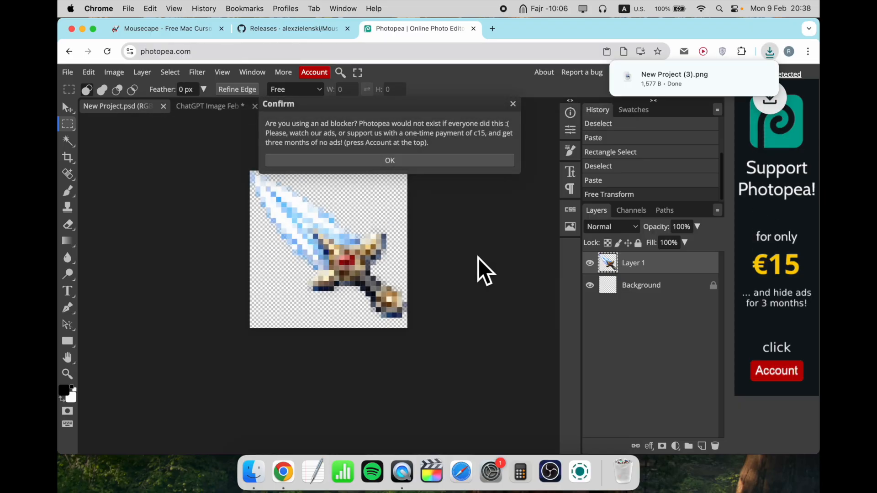
mouse_move(640, 78)
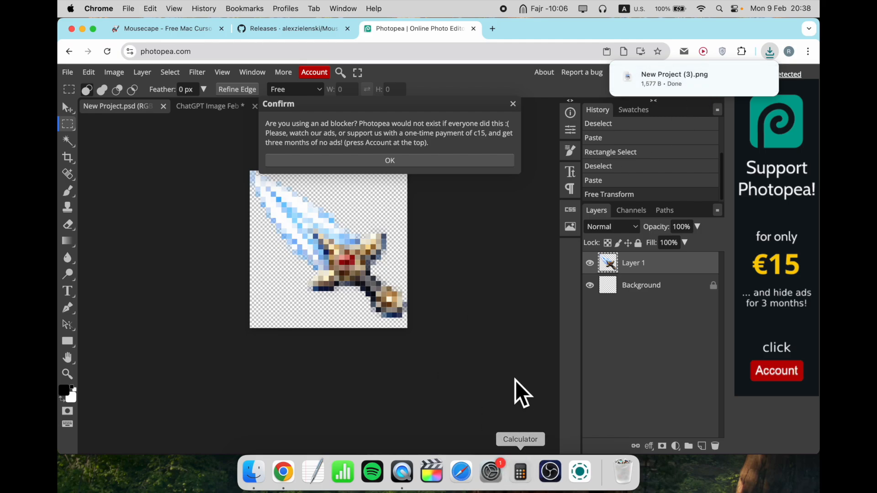
- Launch Mousecape, dismiss Photopea's ad-blocker notice in the browser, and return to the Mousecape window
left_click(720, 4)
type("mousecape")
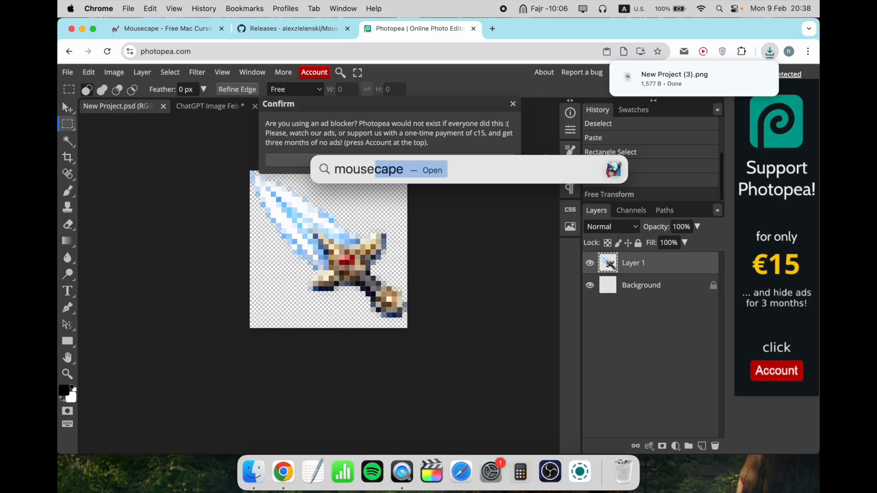
key("Return")
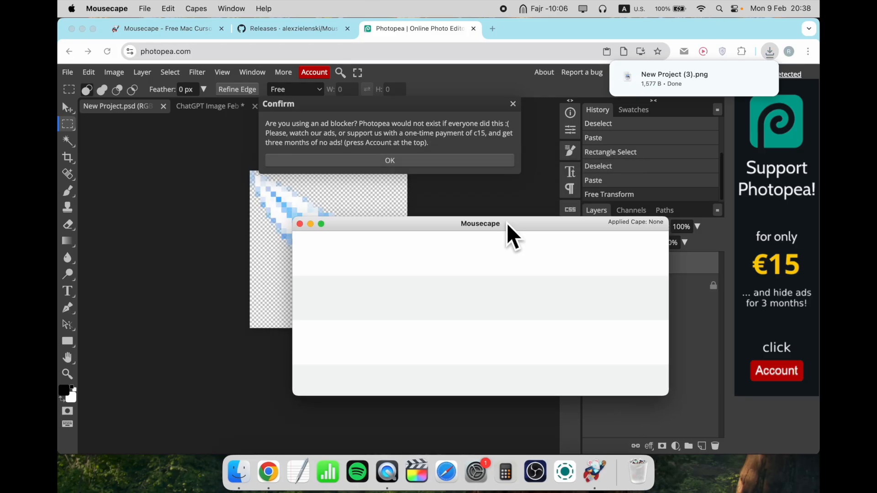
left_click(427, 163)
left_click(427, 163)
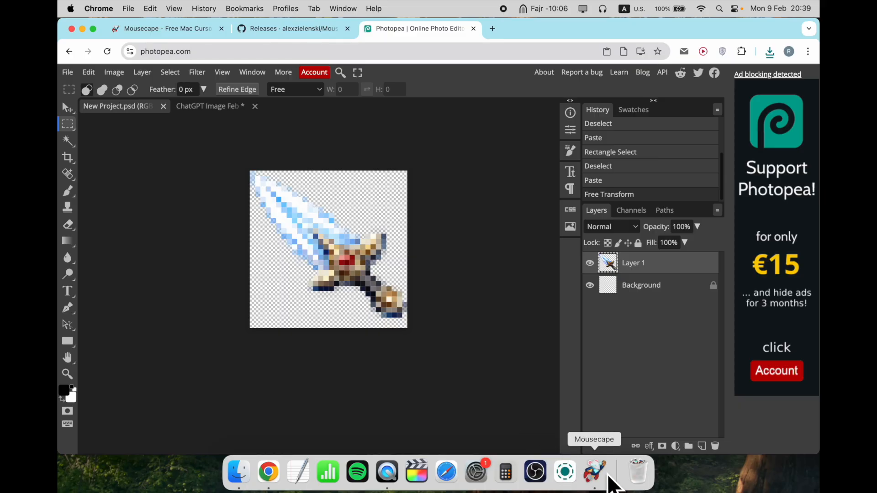
left_click(594, 471)
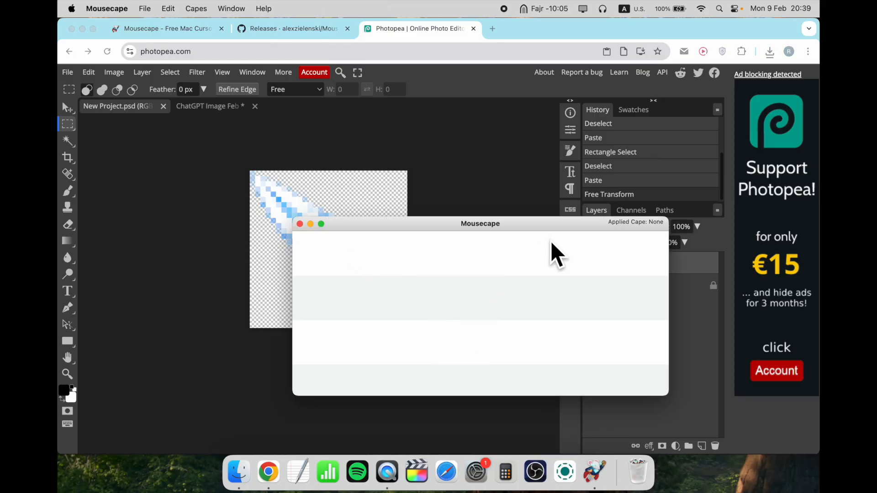
- Create a new cape in Mousecape, open it for editing, name it "sword cursor" and enable Retina
left_click(144, 2)
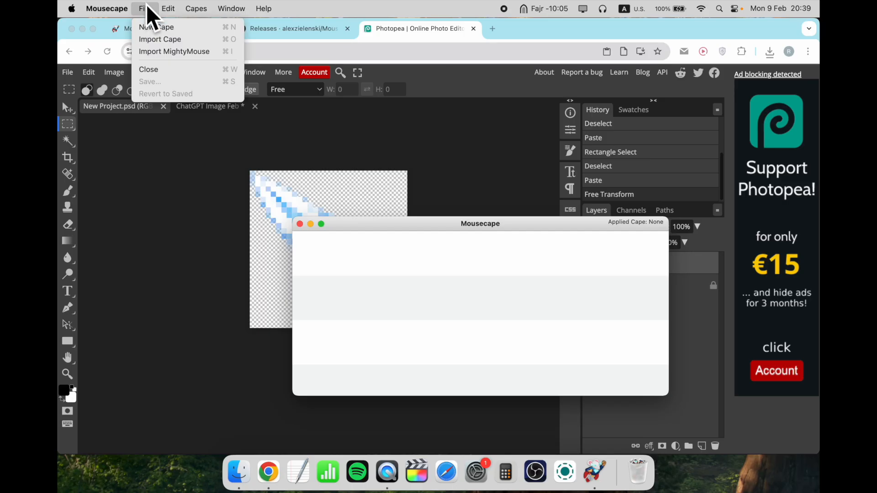
left_click(156, 29)
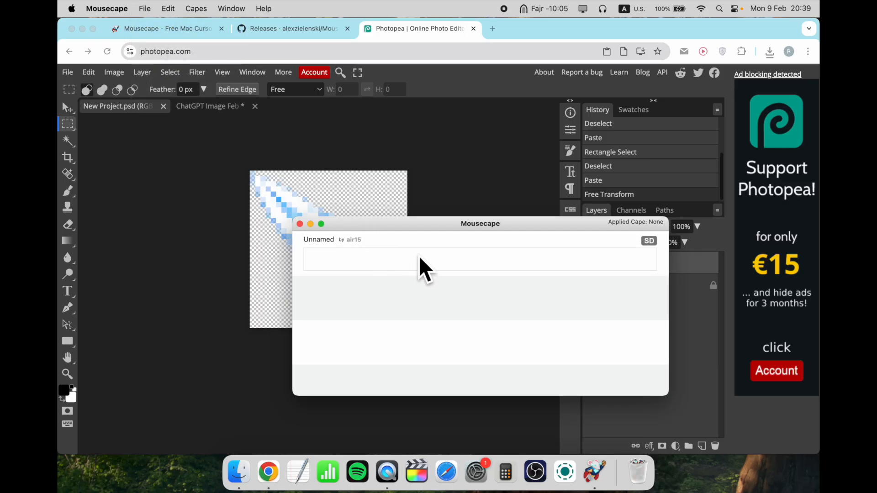
right_click(418, 249)
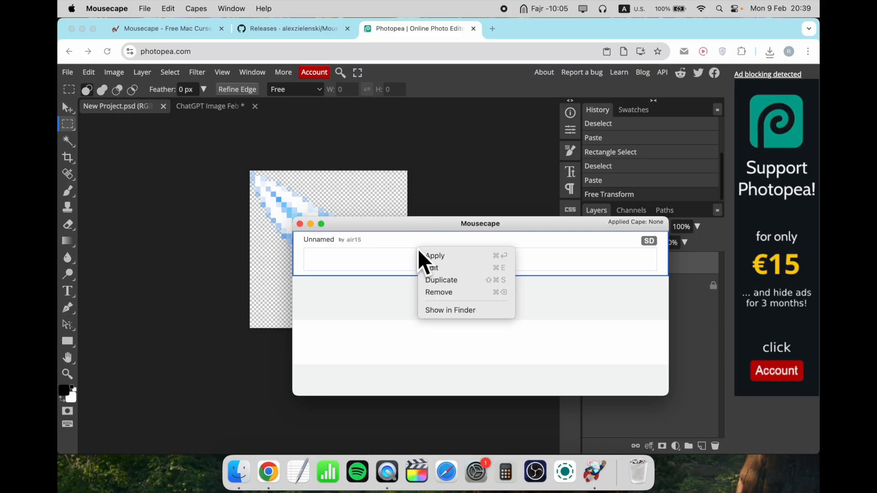
left_click(440, 270)
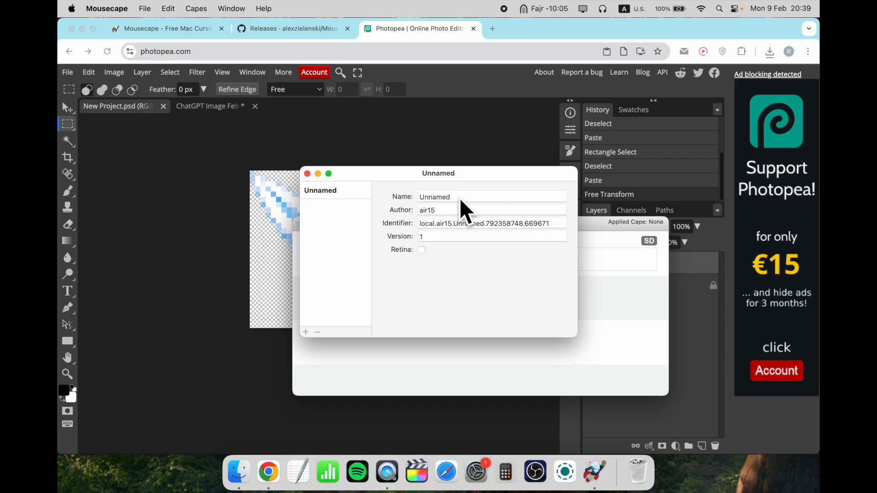
double_click(462, 198)
type("s")
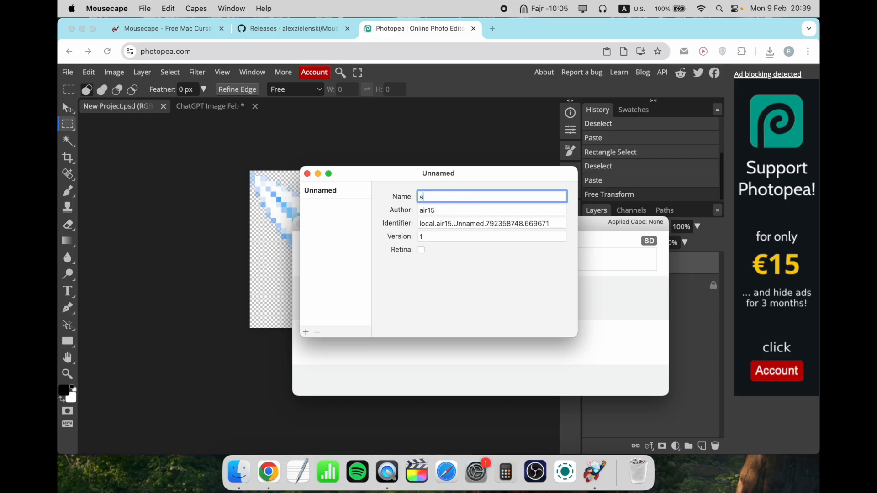
type("word cursor")
left_click(422, 250)
left_click(343, 191)
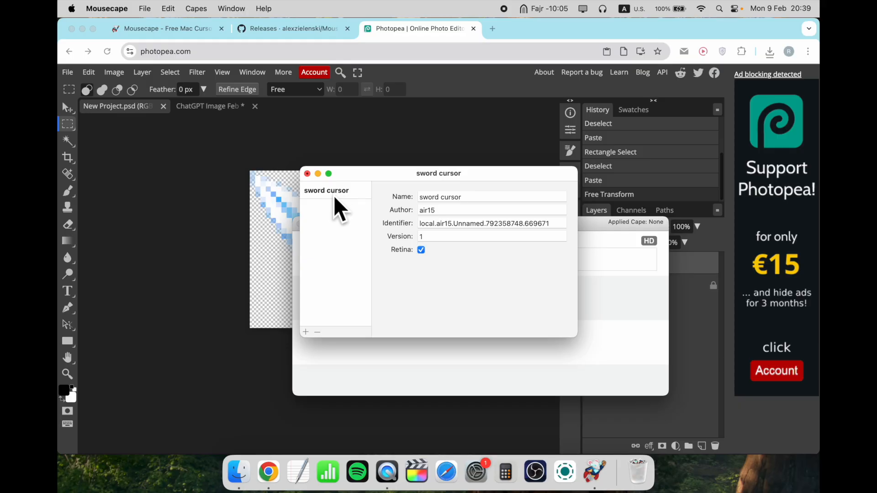
- Add a cursor entry to the sword cursor cape and set its type to Arrow
left_click(306, 332)
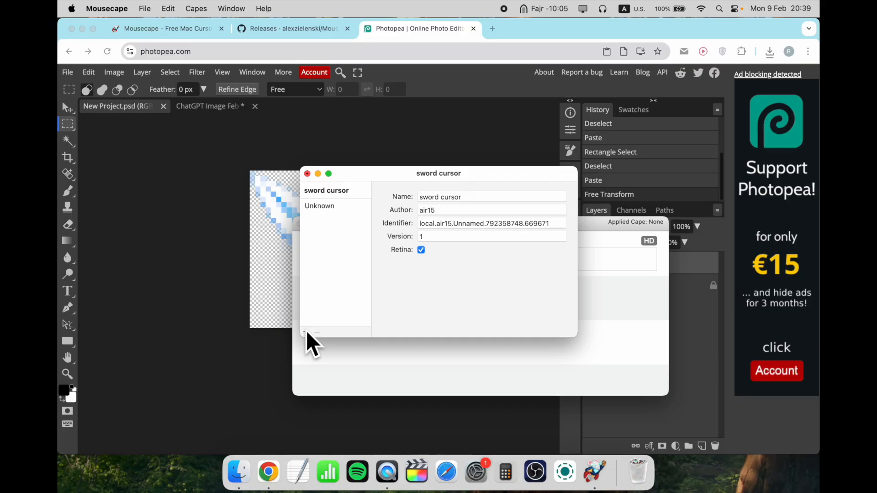
left_click(319, 206)
left_click(475, 196)
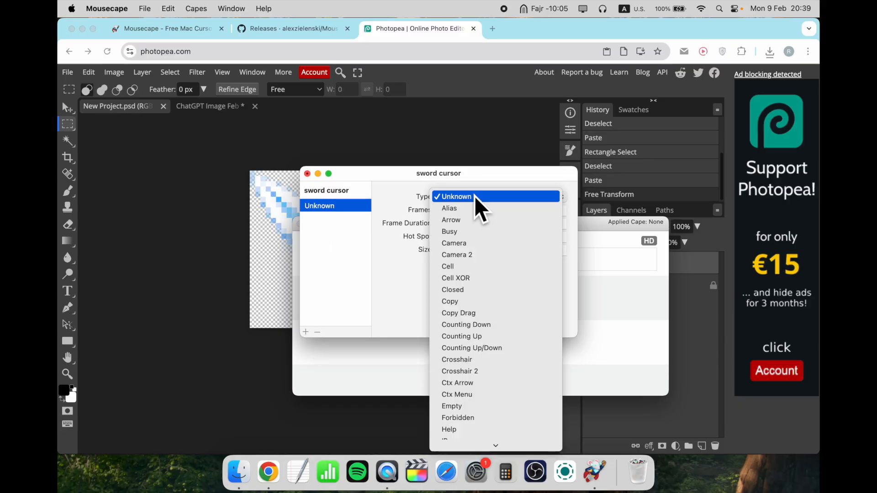
left_click(469, 221)
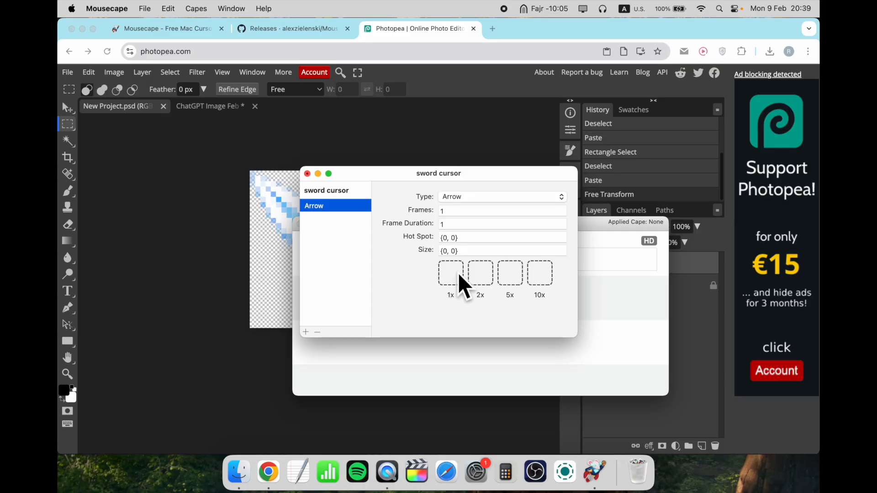
- Assign New Project (3).png from the Downloads folder in Finder as the Arrow cursor's 1x image
left_click(239, 473)
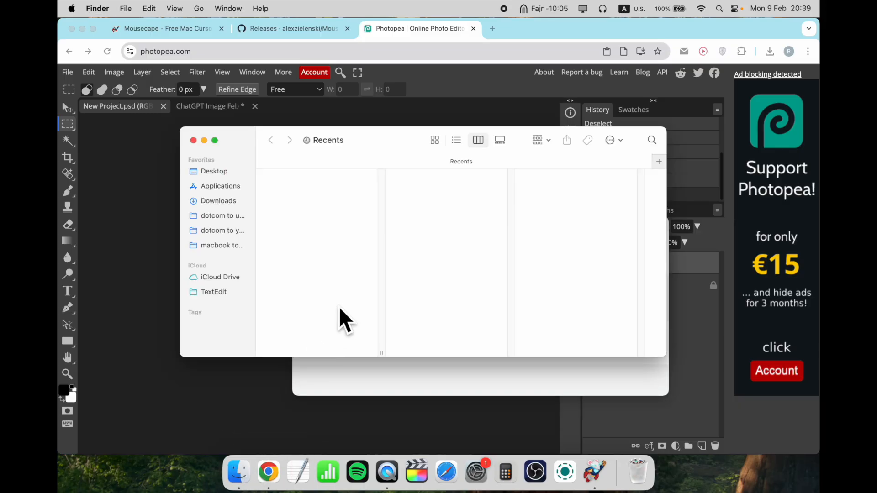
left_click_drag(297, 152, 396, 176)
left_click(328, 224)
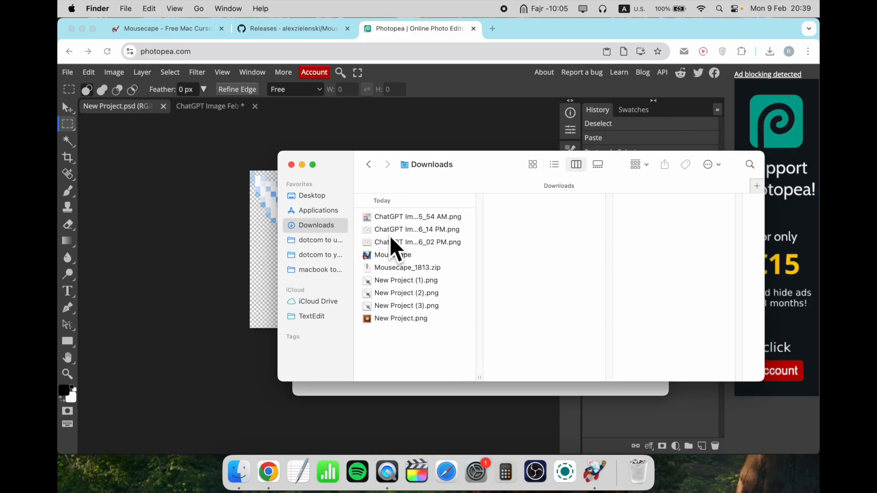
left_click(428, 306)
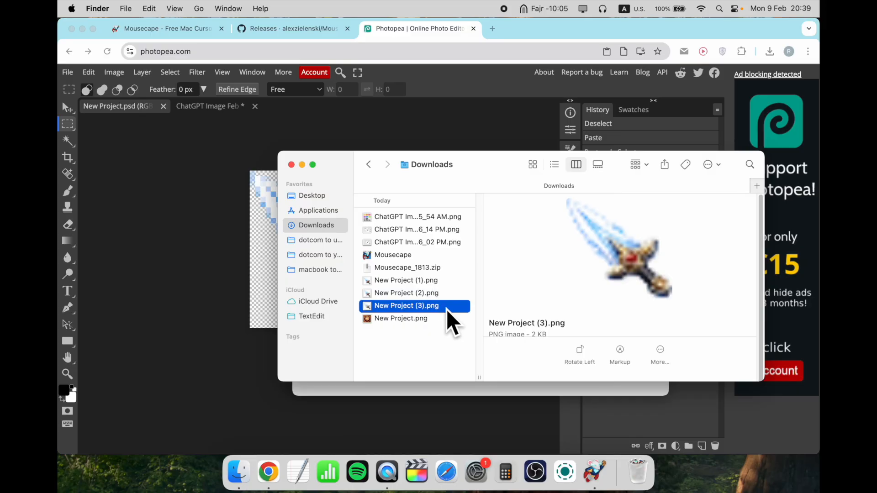
left_click_drag(489, 169, 684, 171)
left_click_drag(585, 311, 450, 275)
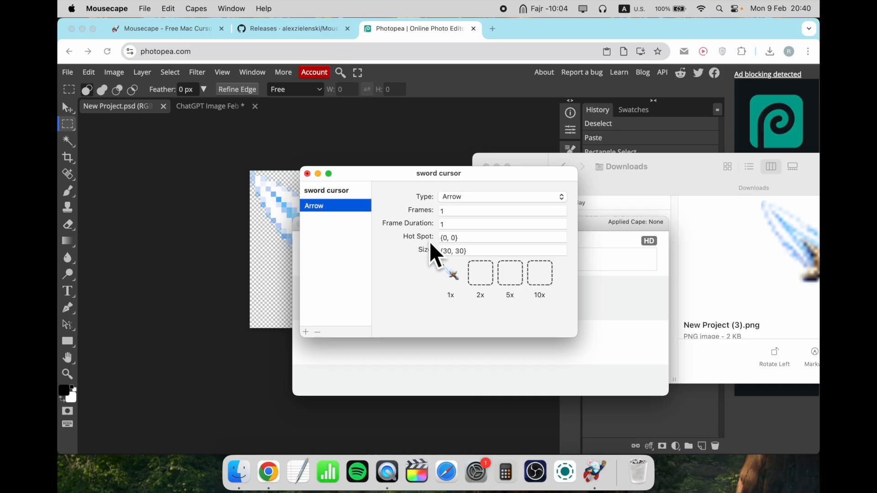
- Set the Arrow cursor's hot spot to {1, 1}
double_click(446, 240)
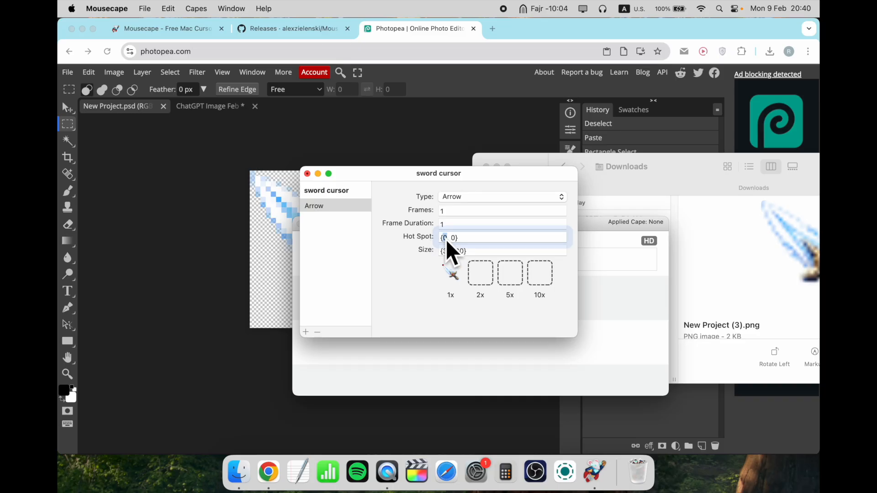
type("1")
double_click(452, 239)
type("1")
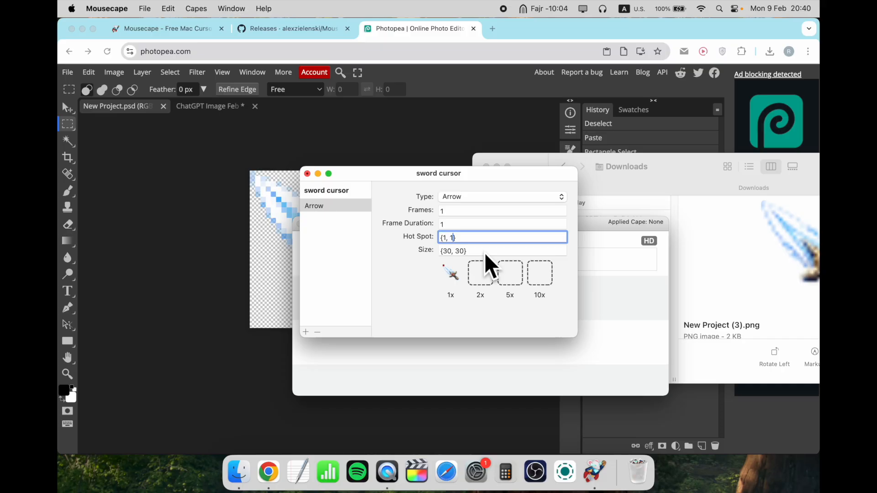
key("Return")
- Try other hot spot values for the Arrow cursor, and set both coordinates to 0
double_click(443, 237)
type("50")
key("BackSpace")
key("BackSpace")
type("10")
key("BackSpace")
type("2")
key("Right")
key("Right")
key("Right")
type("2")
key("BackSpace")
key("BackSpace")
type("0")
key("Left")
key("Left")
key("BackSpace")
key("BackSpace")
key("BackSpace")
type("0,")
- Close the cape editor saving the changes, apply the sword cursor cape, and bring the Photopea browser window forward
left_click(306, 174)
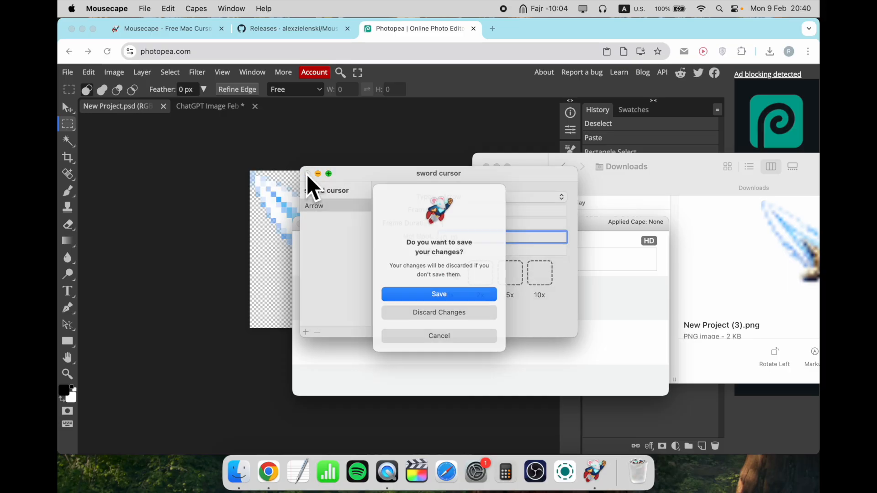
left_click(459, 297)
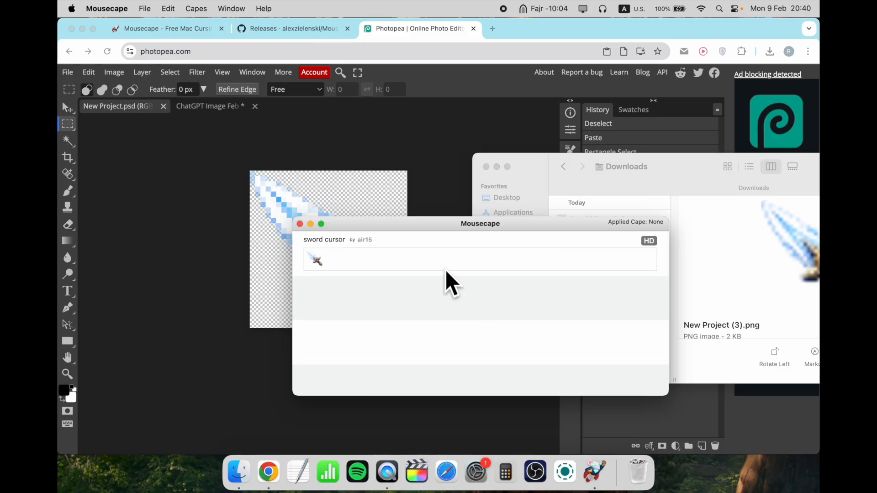
right_click(416, 258)
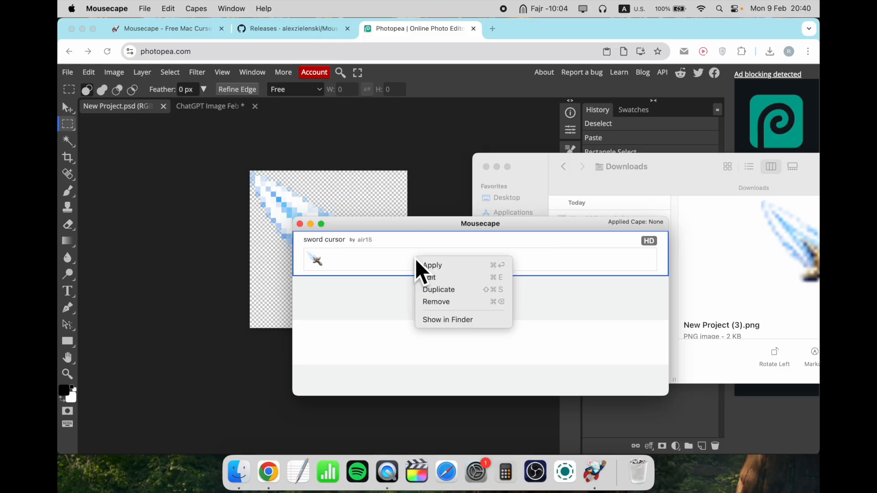
left_click(468, 267)
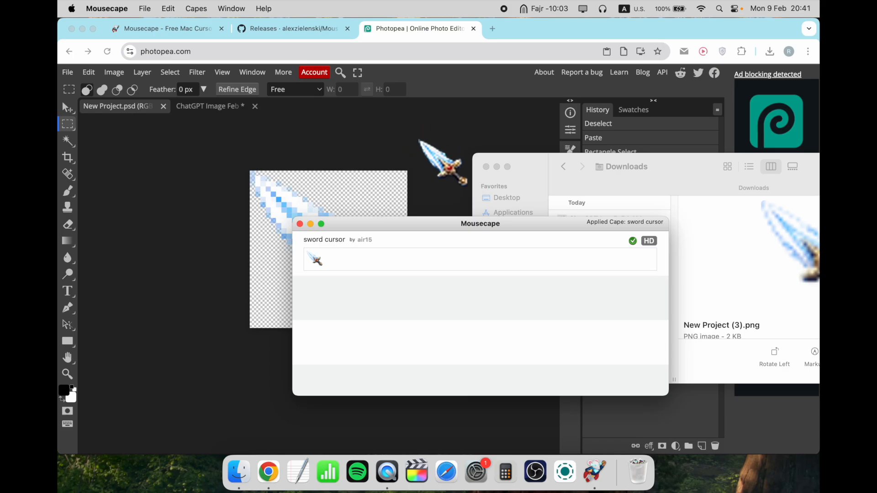
left_click(425, 147)
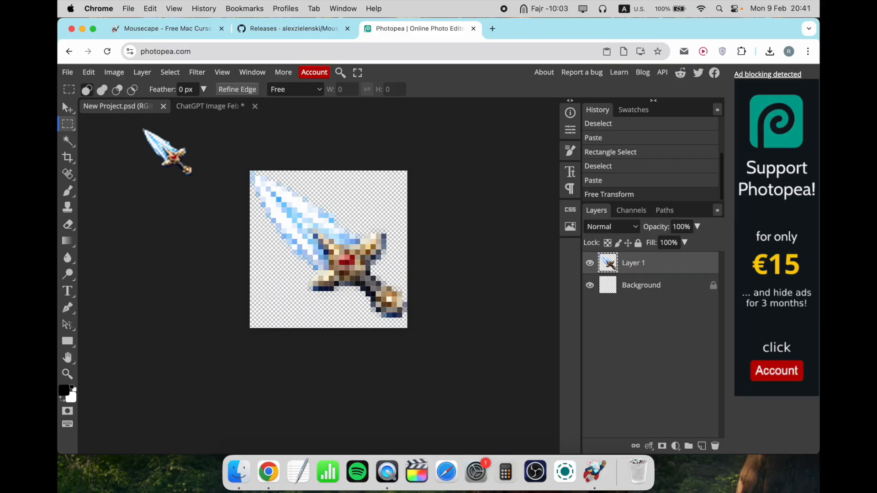
- Switch to System Settings and open the Display options of the Accessibility settings
left_click(70, 9)
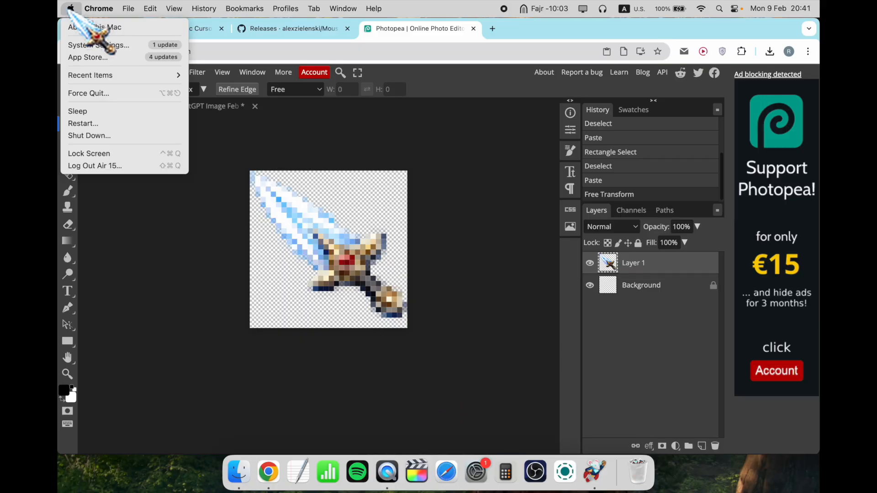
left_click(100, 44)
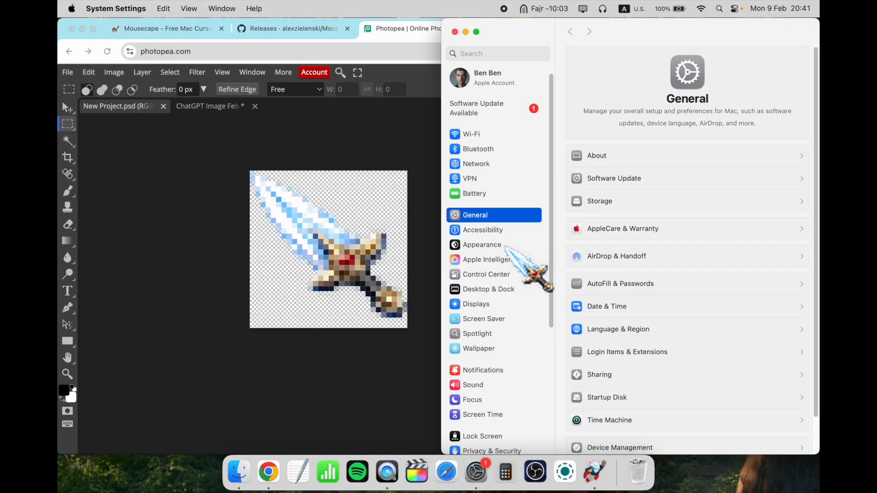
left_click(508, 231)
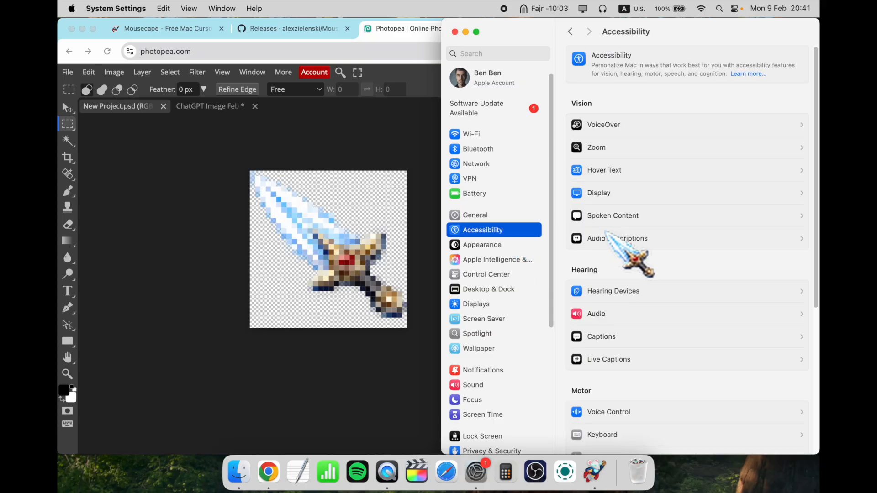
scroll(656, 291, "down", 2)
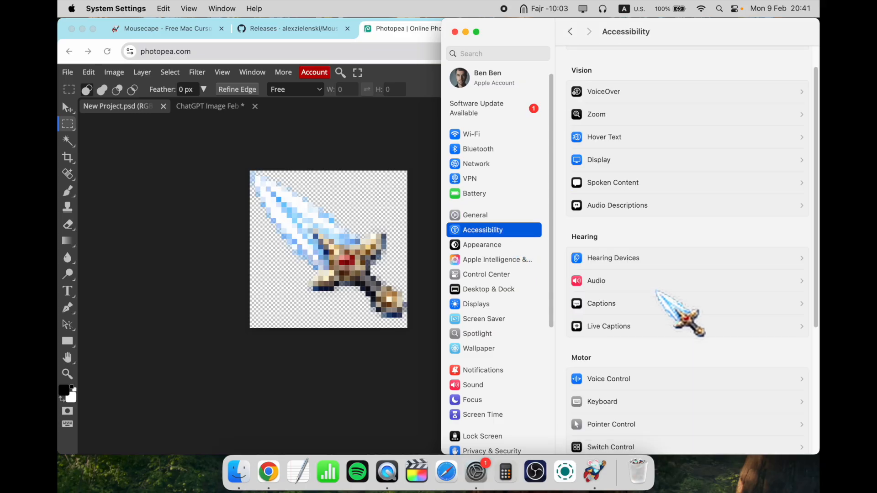
scroll(657, 292, "up", 2)
left_click(623, 214)
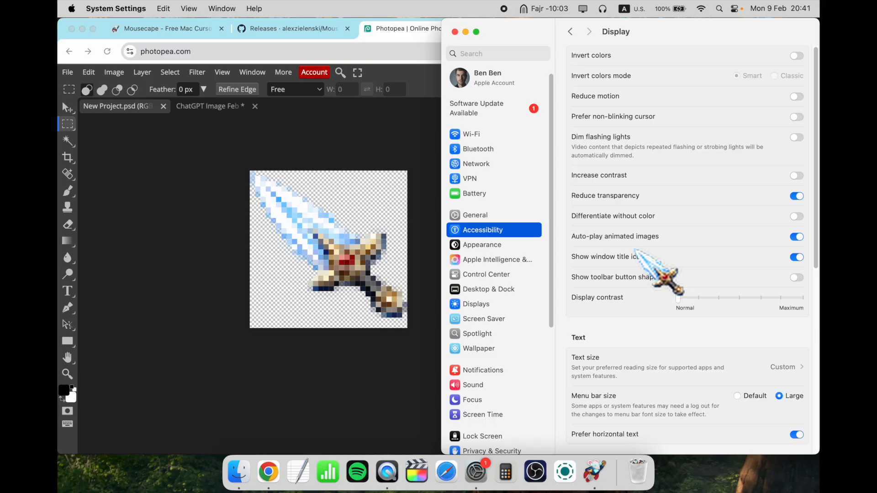
- Reduce the pointer size to Normal, and raise it again to slightly above the minimum
scroll(635, 250, "down", 6)
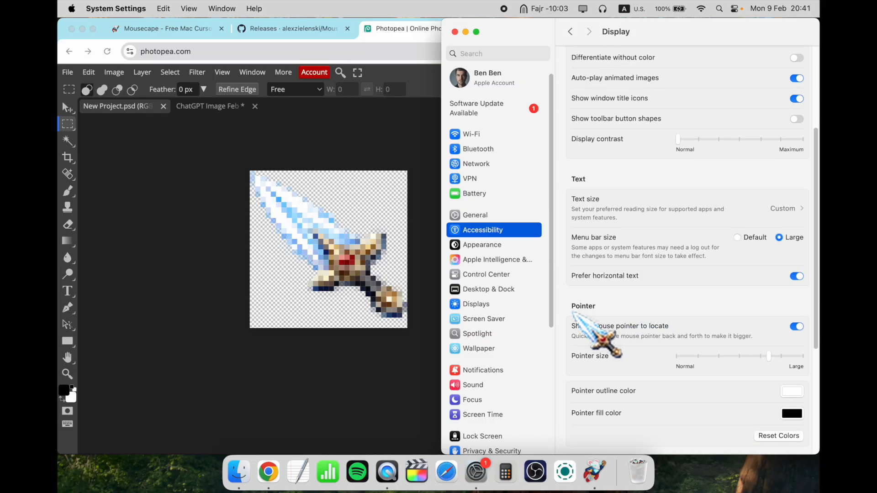
scroll(713, 338, "down", 1)
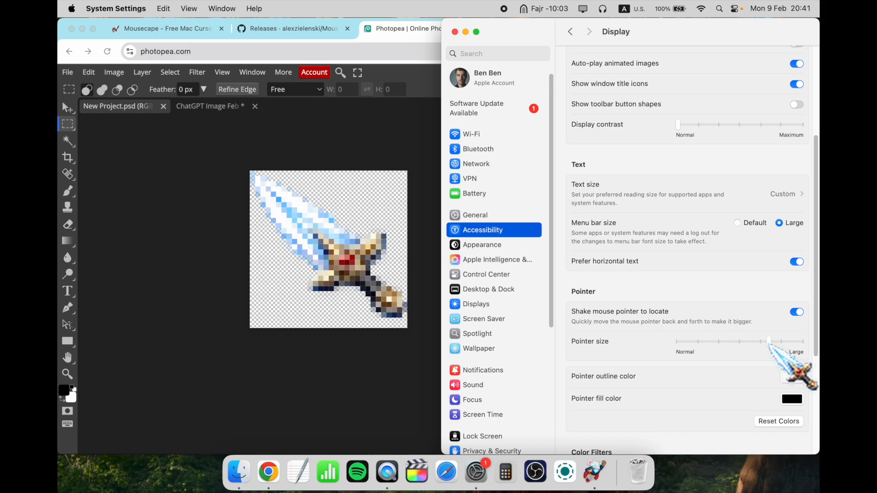
left_click_drag(769, 342, 678, 342)
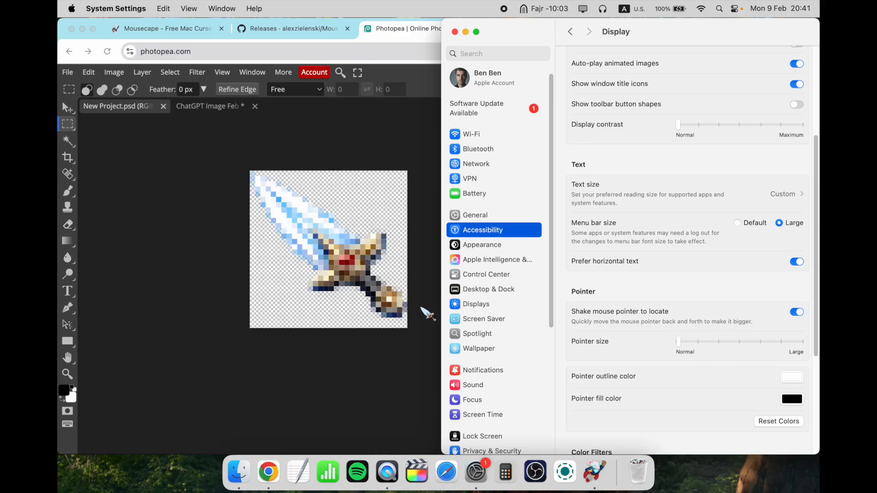
left_click_drag(678, 343, 705, 344)
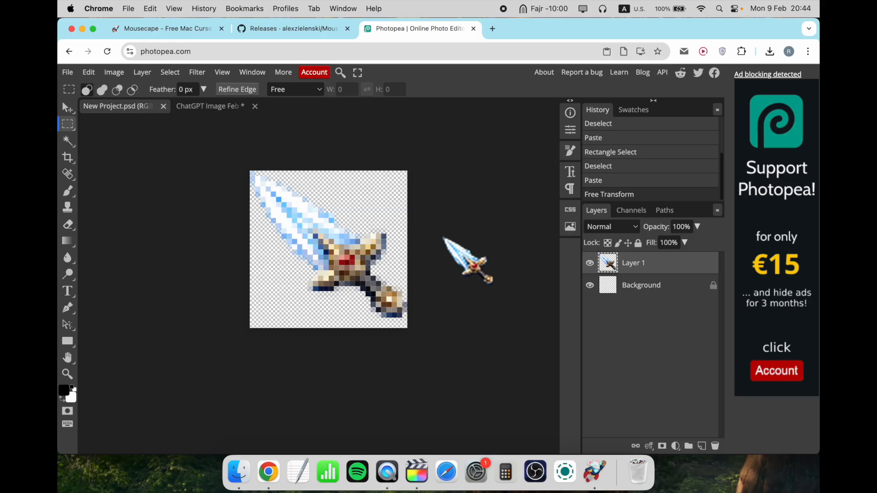
- Switch to Mousecape and remove the sword cursor cape from the library
left_click(595, 471)
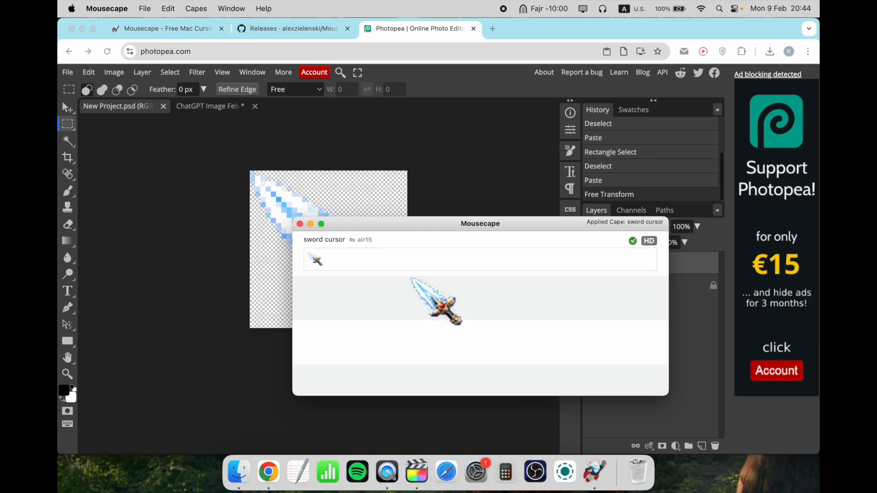
right_click(373, 255)
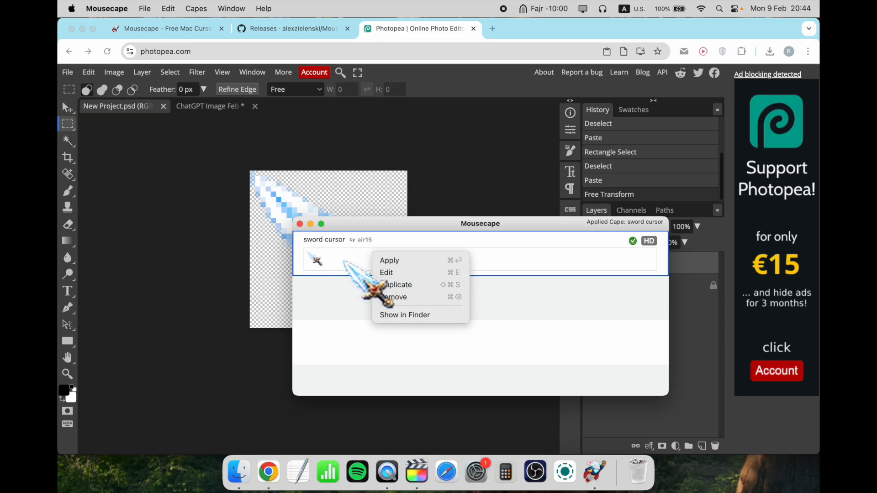
left_click(414, 297)
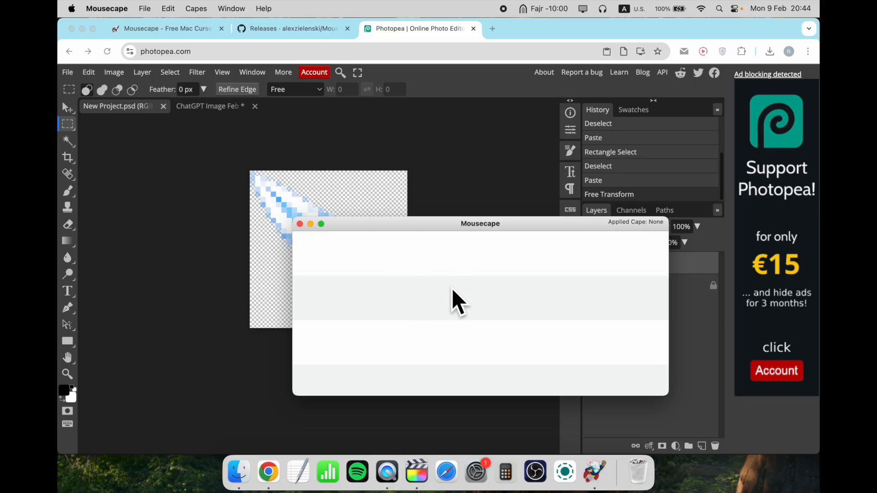